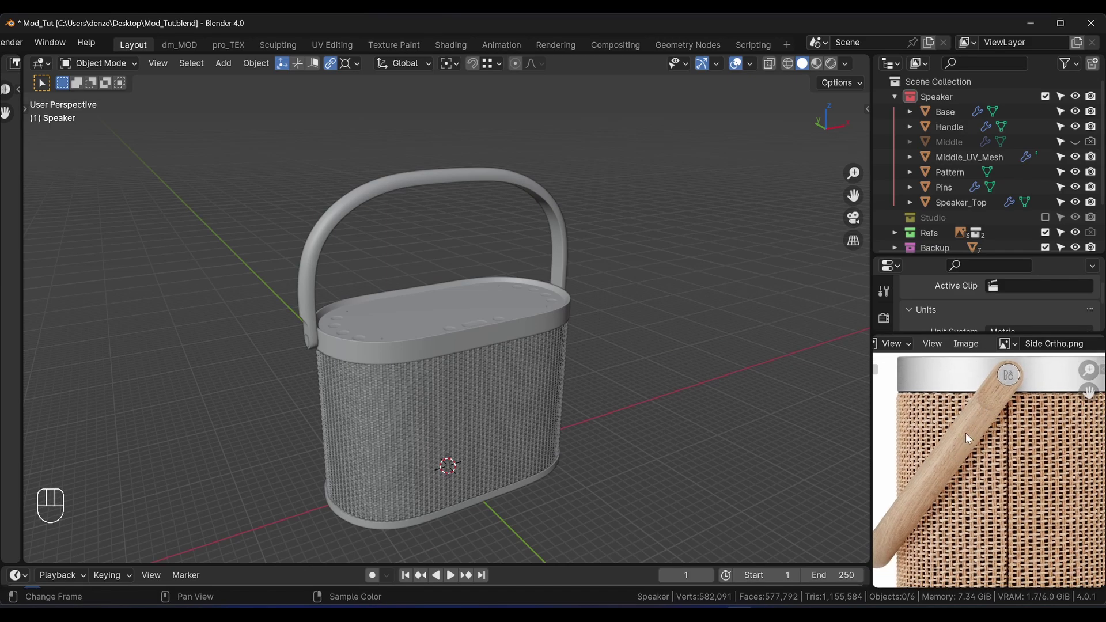
- Examine the veneer wood texture, the speaker model and the grain on the handle in the side reference image
drag(26, 246, 247, 251)
middle_drag(117, 246, 173, 262)
scroll(169, 283, up, 4)
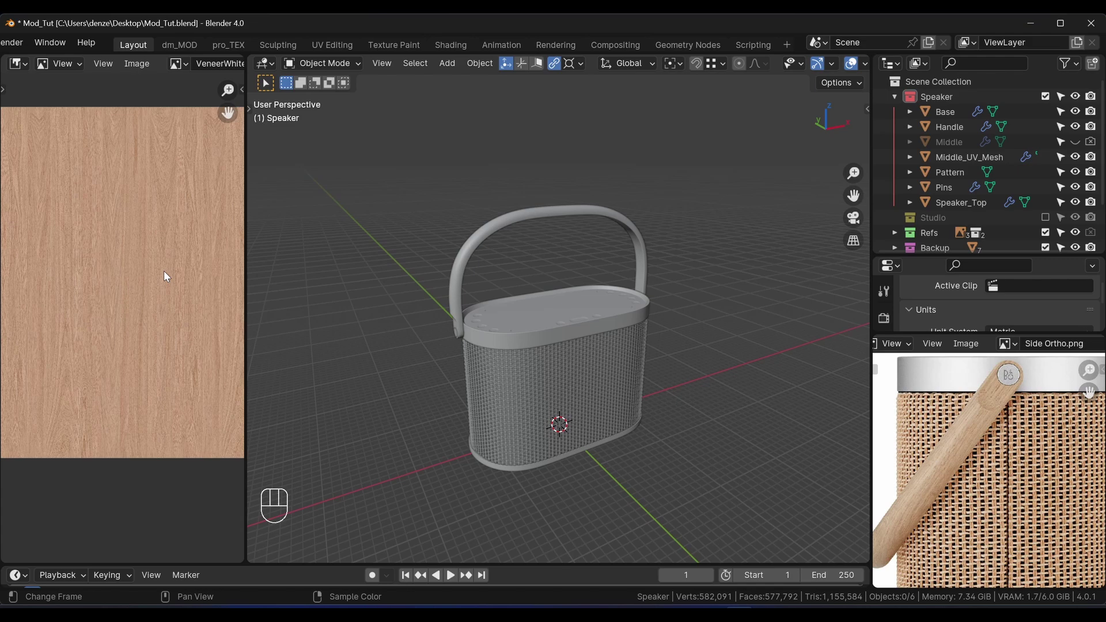
scroll(164, 271, down, 2)
middle_drag(163, 271, 174, 278)
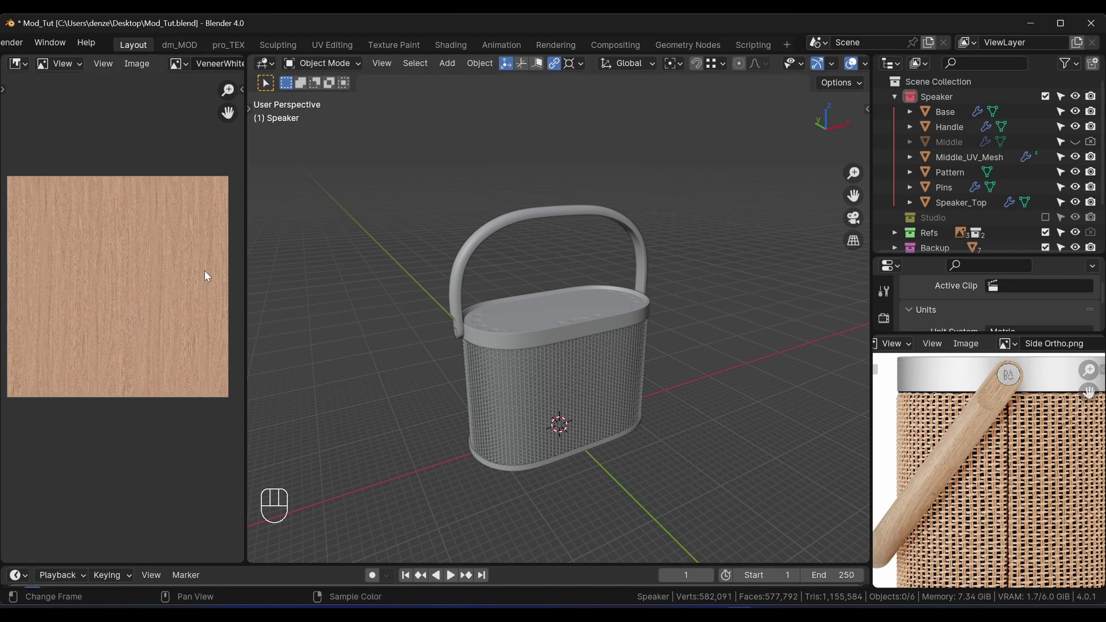
scroll(575, 216, up, 3)
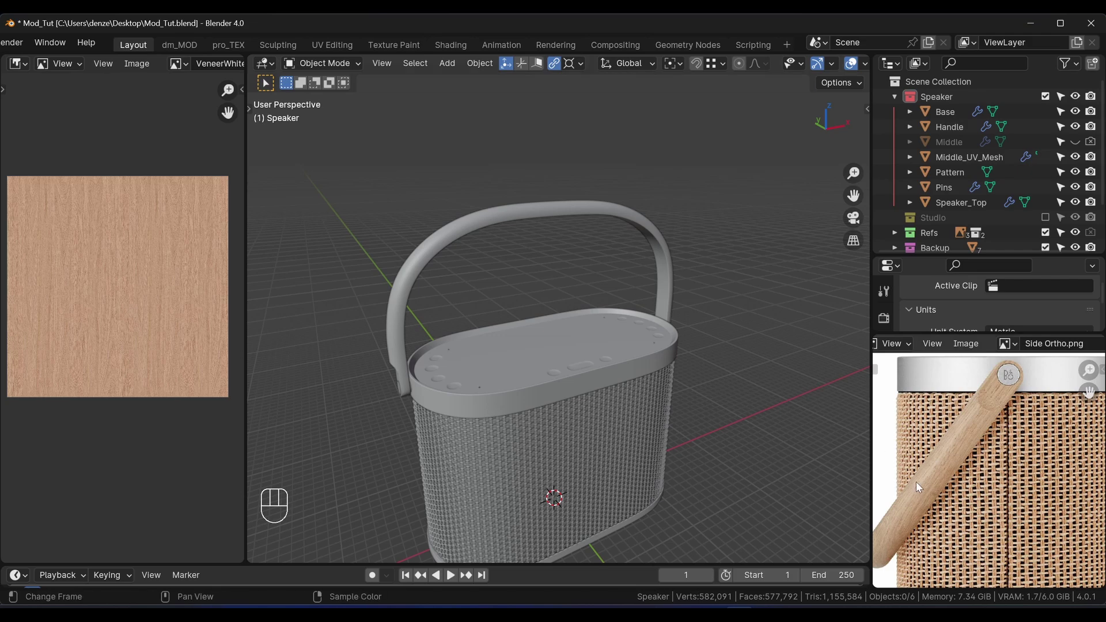
scroll(936, 462, up, 4)
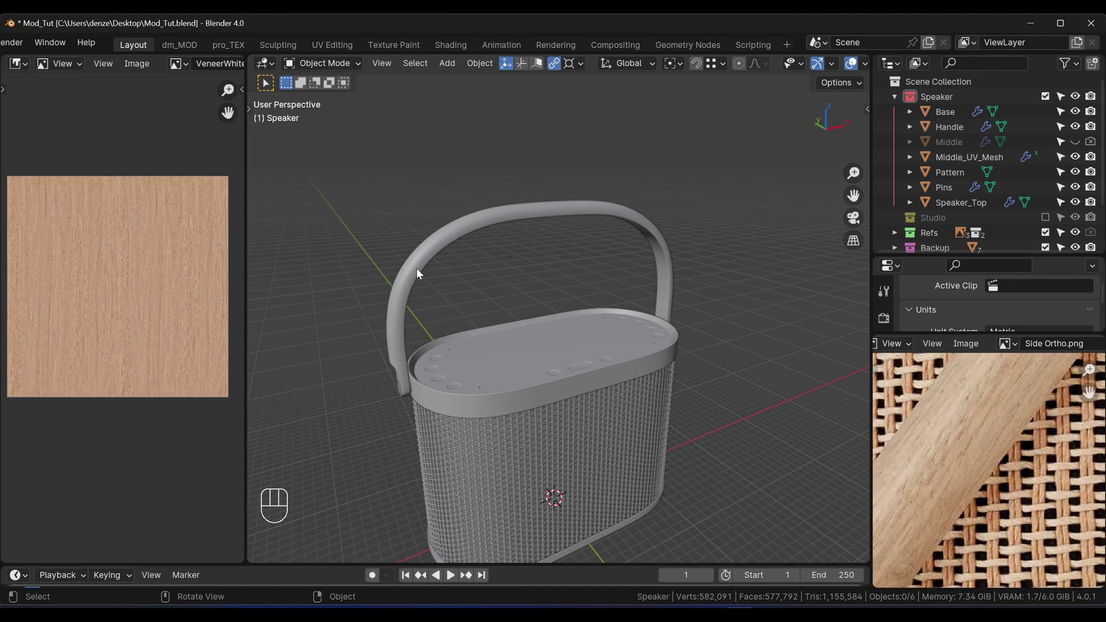
drag(243, 270, 68, 262)
scroll(422, 264, down, 3)
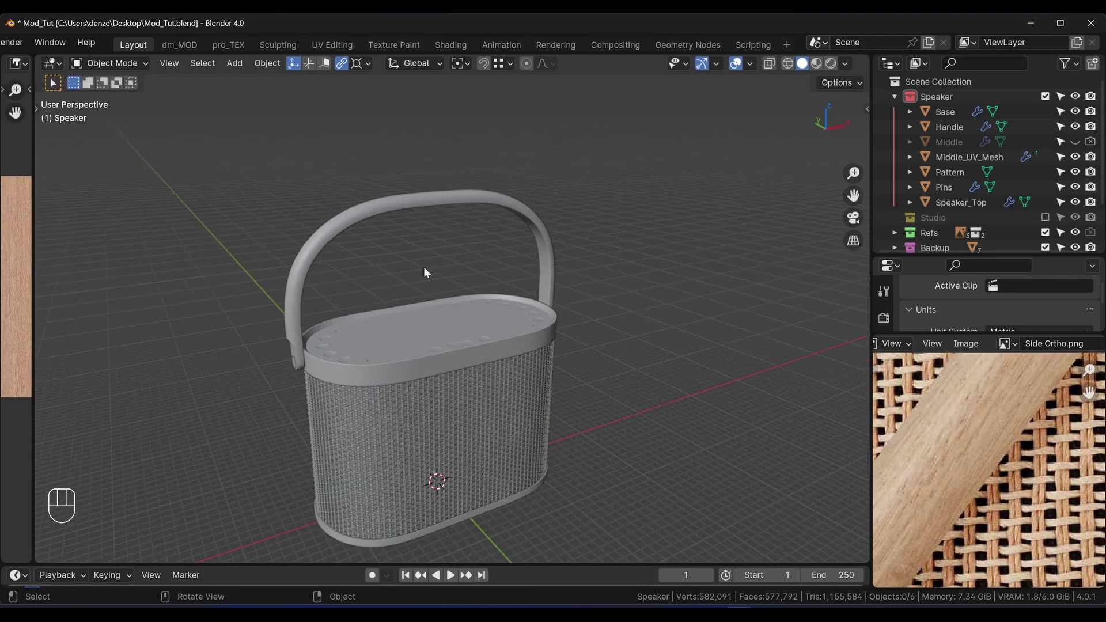
scroll(434, 324, up, 1)
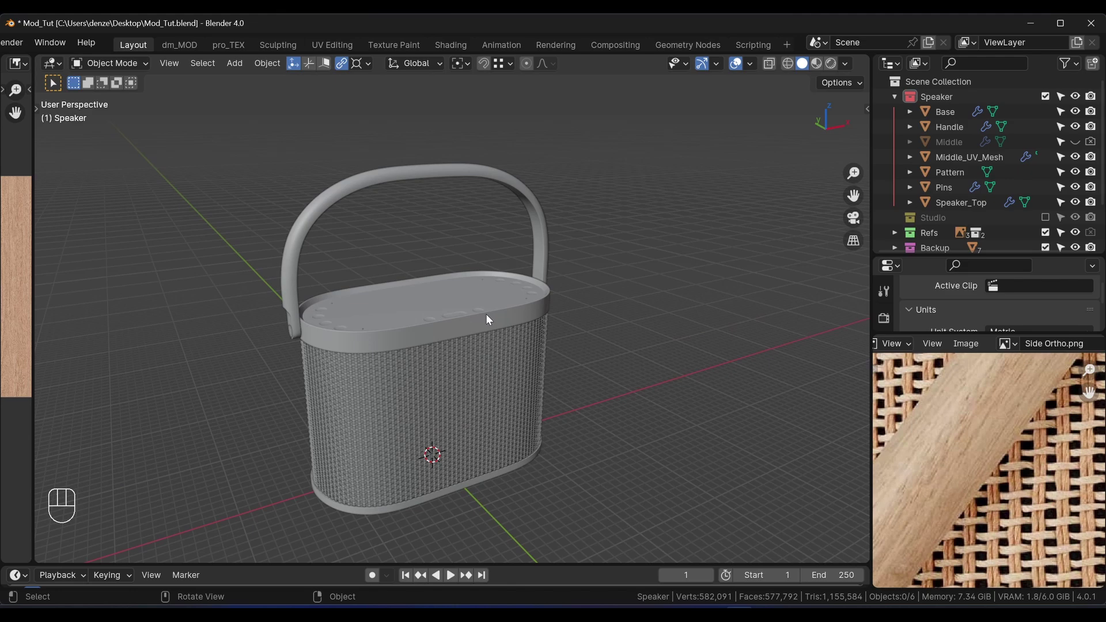
middle_drag(486, 314, 471, 323)
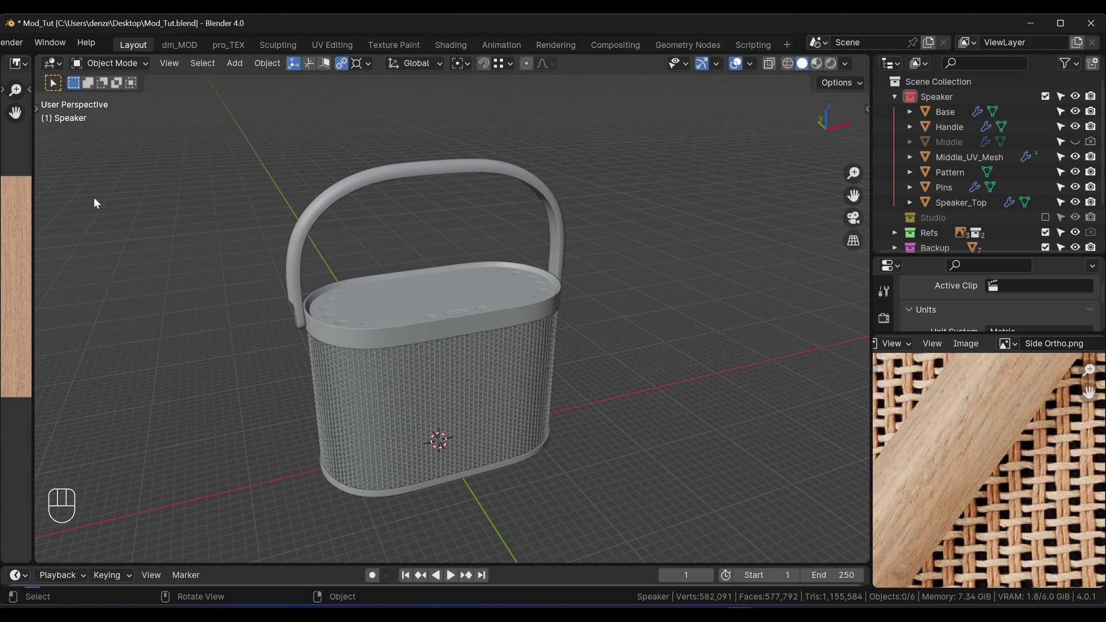
- Add a cube to the Speaker collection and move it along the X axis, clear of the speaker model
click(954, 96)
drag(965, 337, 948, 481)
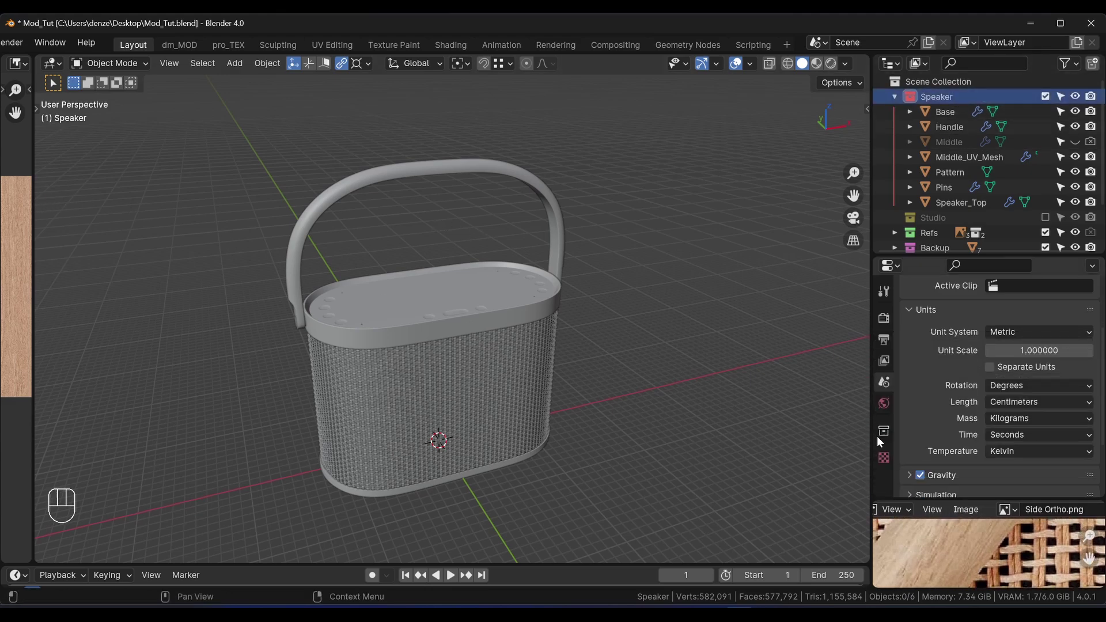
key(shift+a)
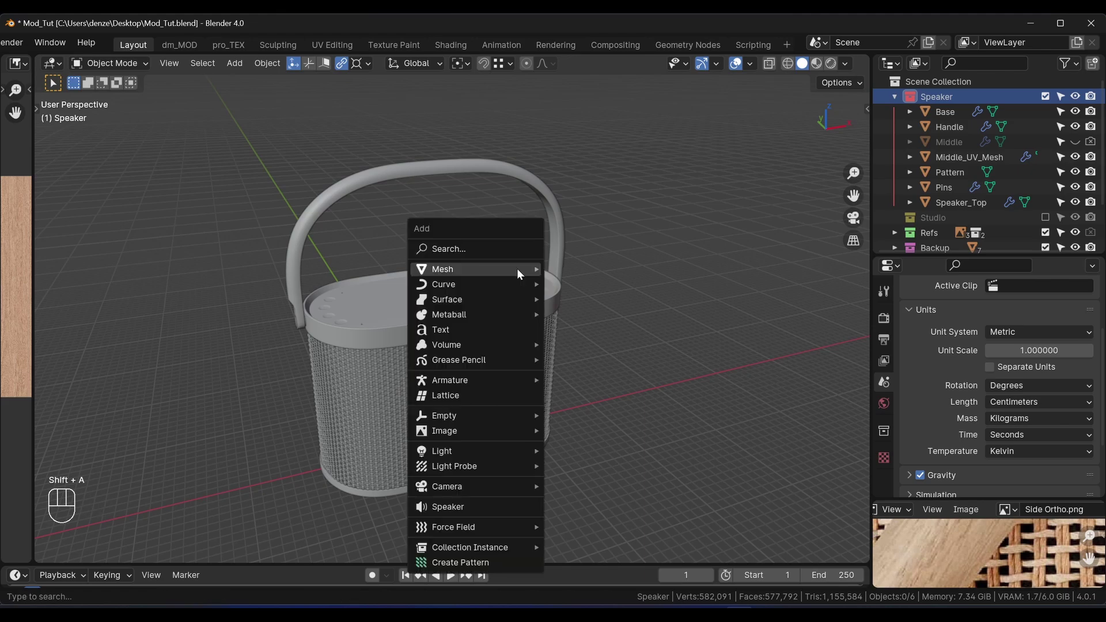
mouse_move(516, 268)
click(588, 300)
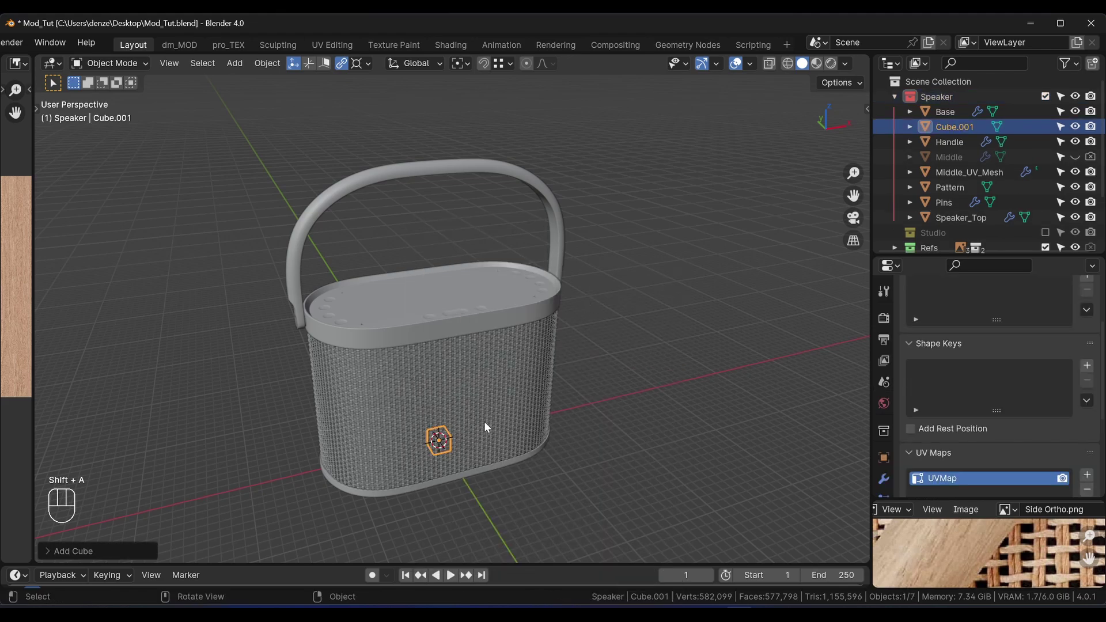
key(g)
key(x)
click(807, 359)
scroll(714, 379, up, 8)
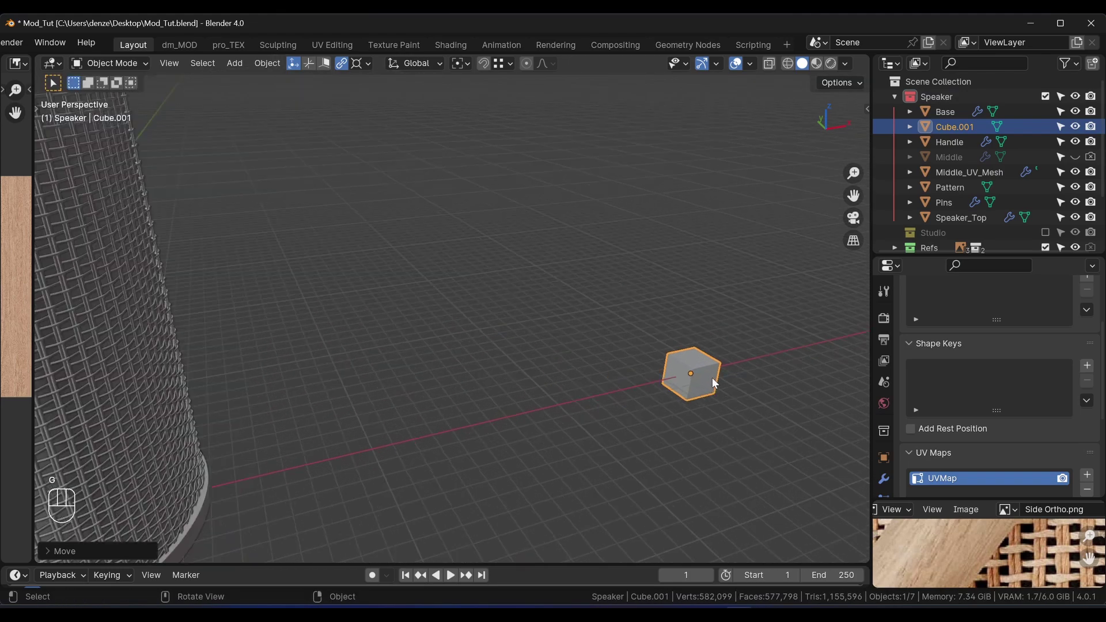
- Switch the wood texture's Image Editor to the UV Editor and unlink the veneer image to show an empty UV grid
drag(32, 153, 257, 153)
click(17, 63)
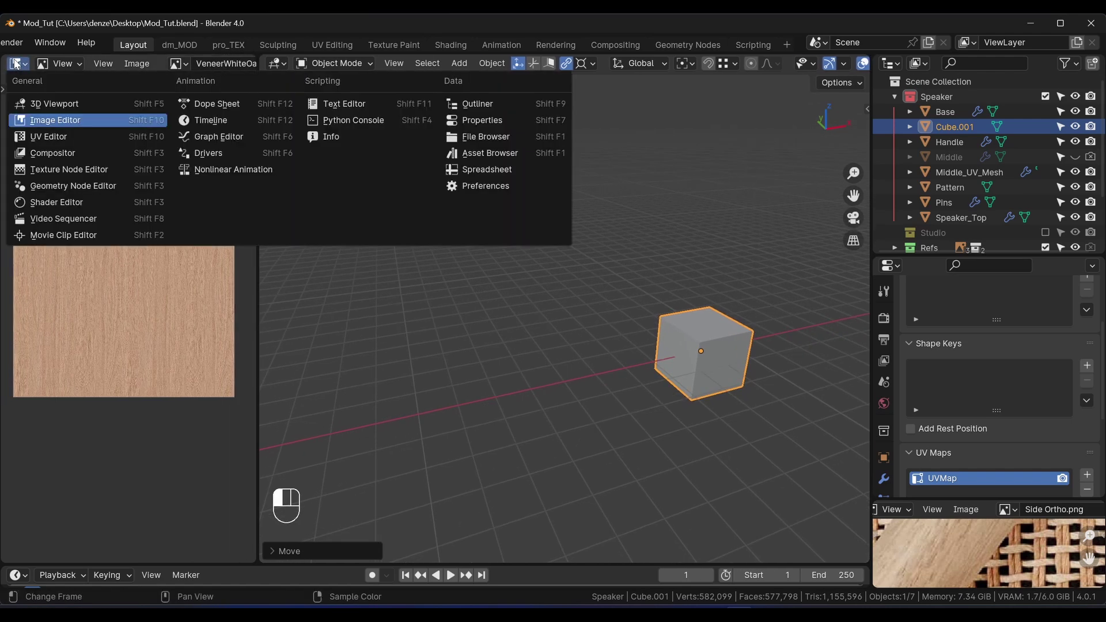
click(38, 132)
scroll(147, 71, down, 10)
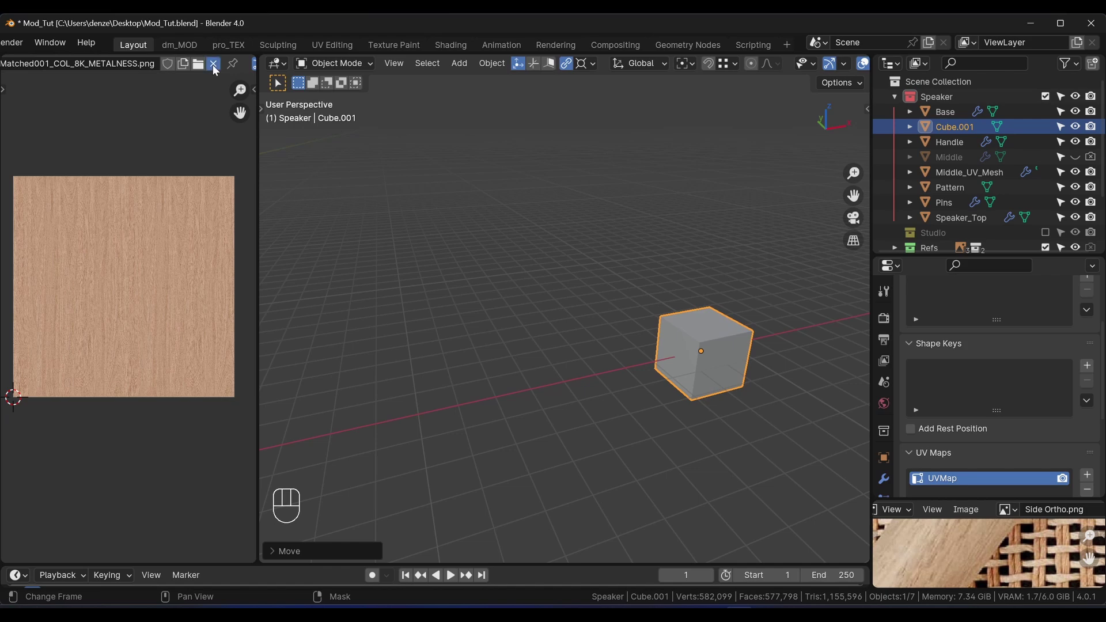
click(213, 64)
scroll(129, 248, up, 10)
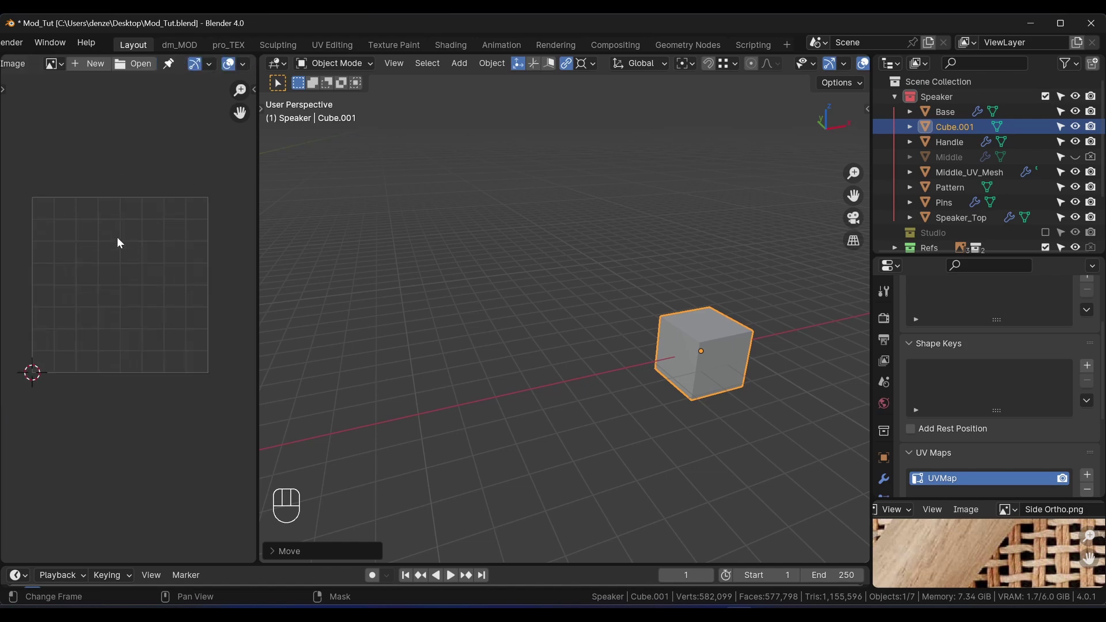
middle_drag(154, 298, 155, 284)
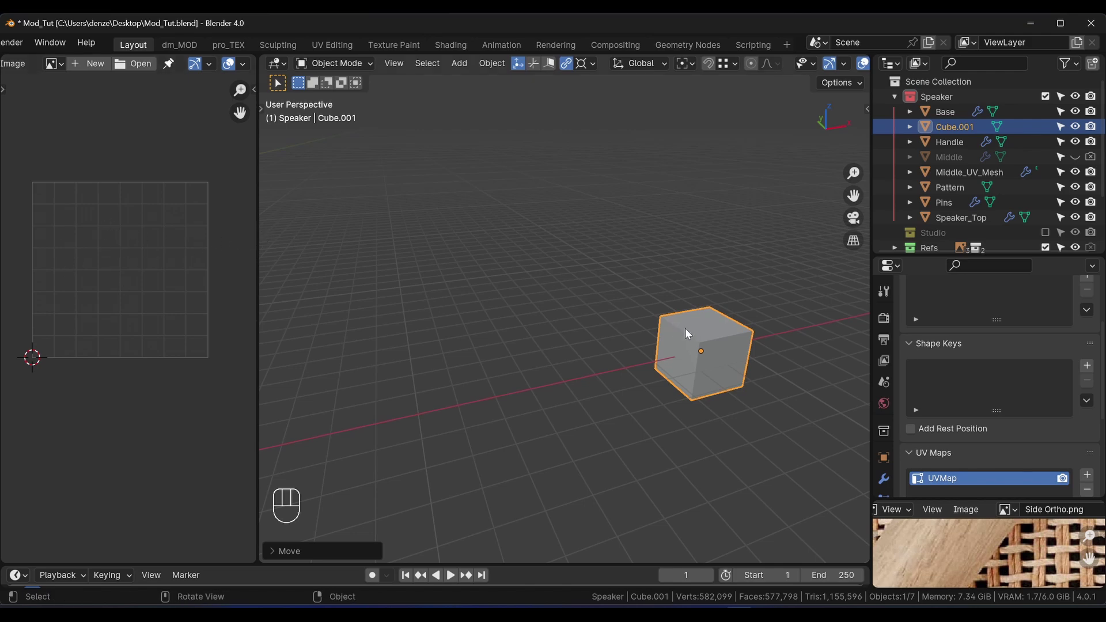
- Enter Edit Mode on the cube and remove its default UV map
middle_drag(691, 333, 590, 285)
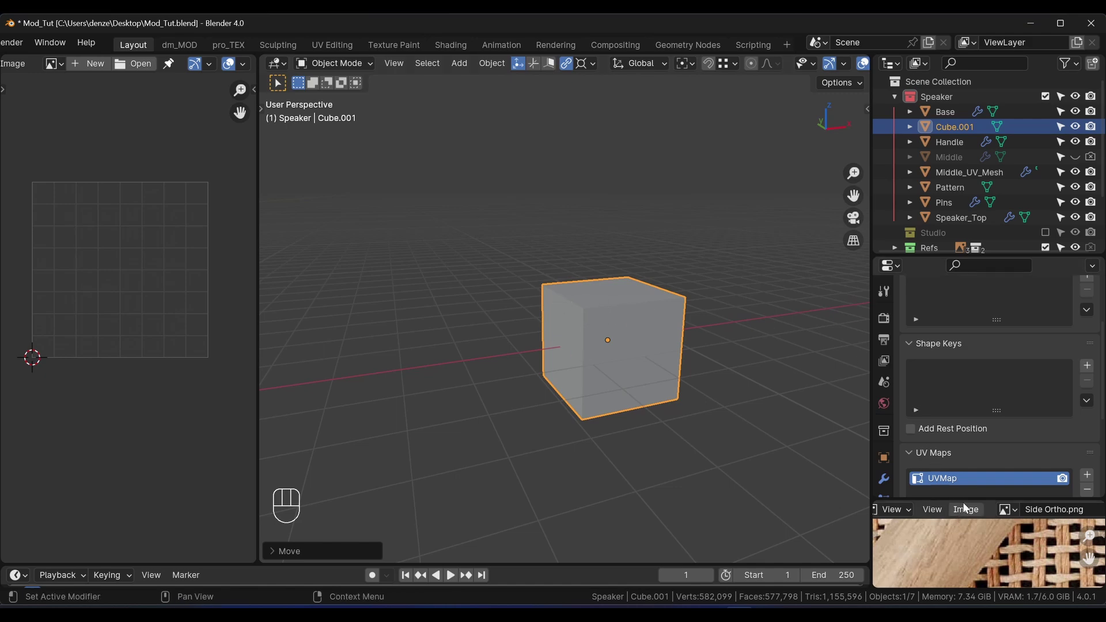
drag(964, 501, 964, 541)
scroll(962, 468, down, 3)
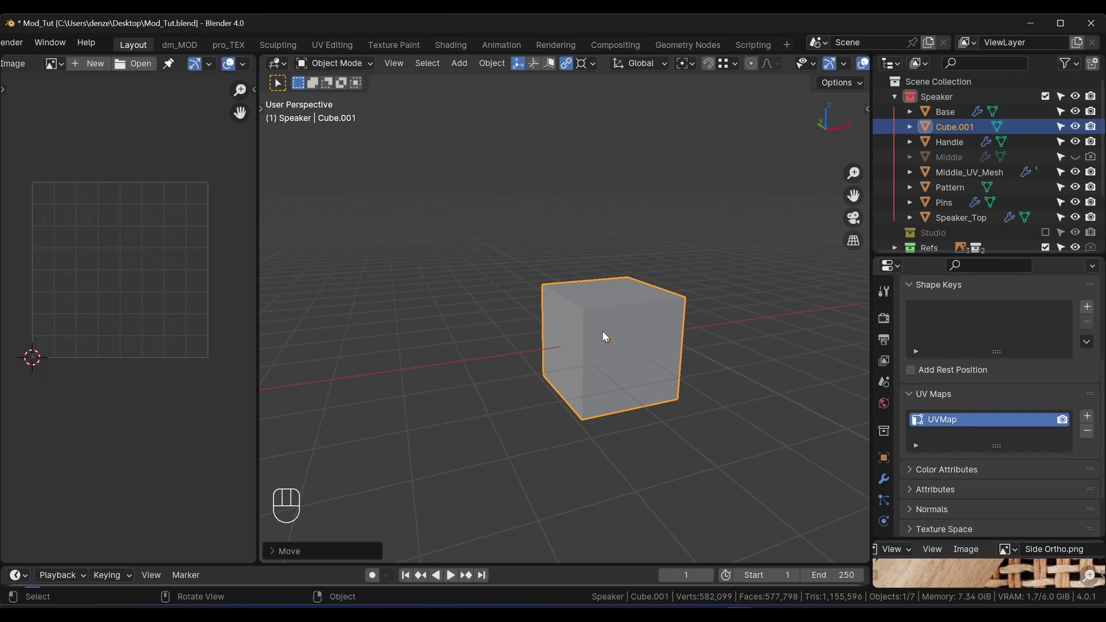
key(Tab)
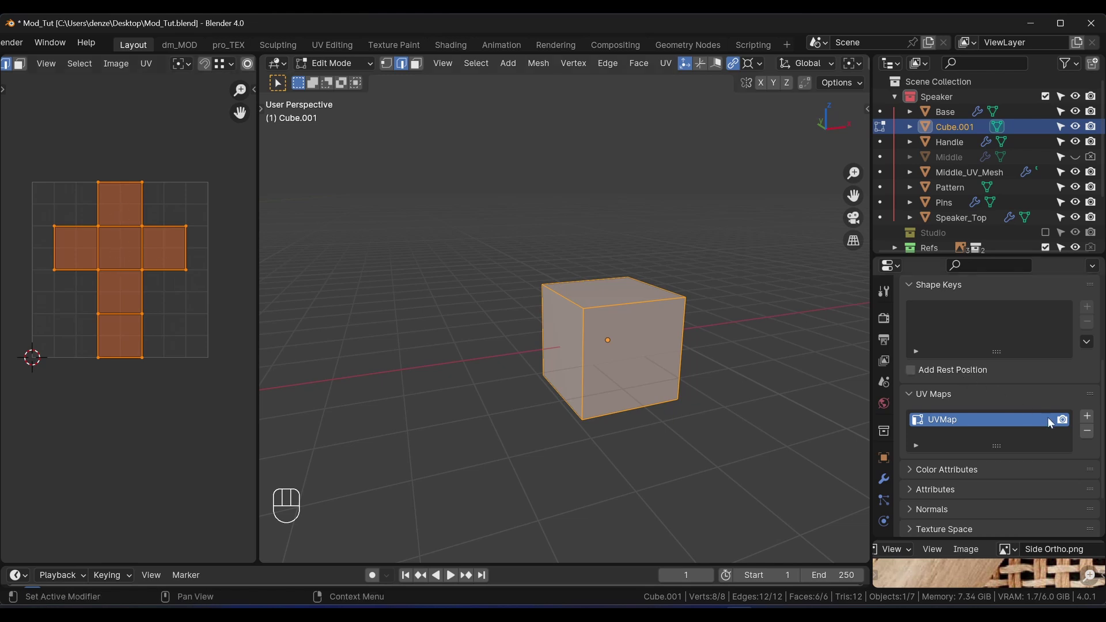
click(1087, 432)
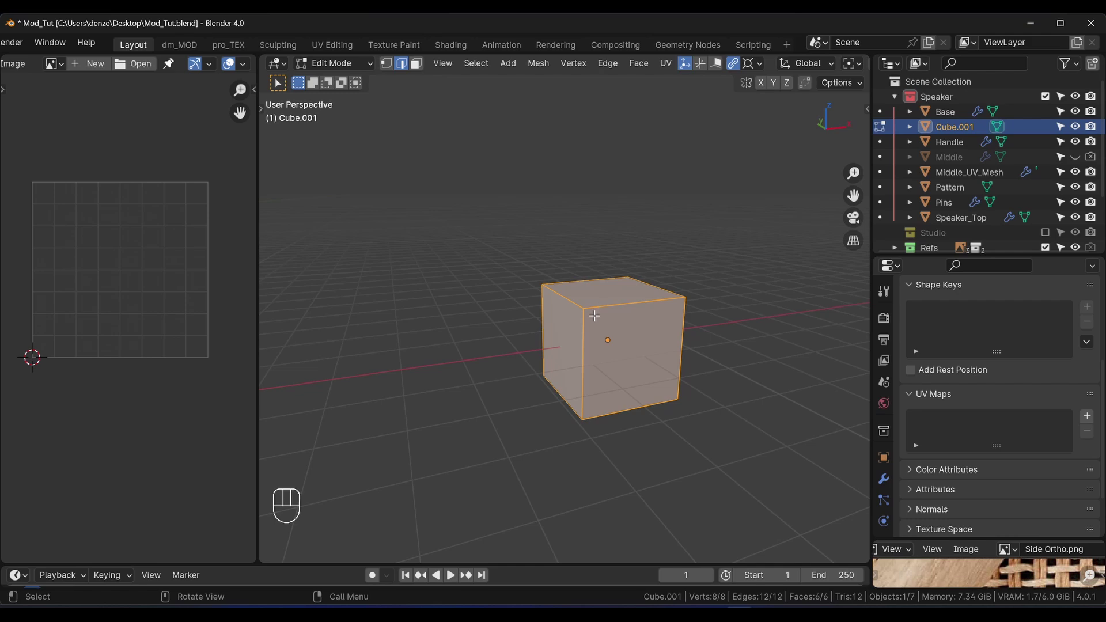
- Unwrap the whole cube without any marked seams and remove the resulting UV map
key(u)
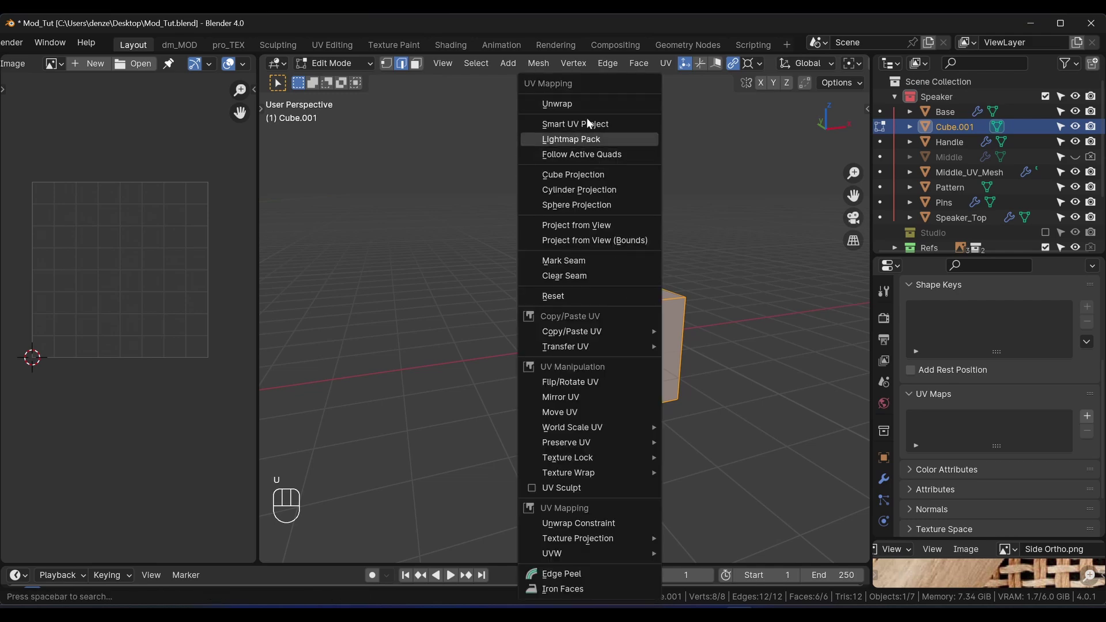
click(584, 106)
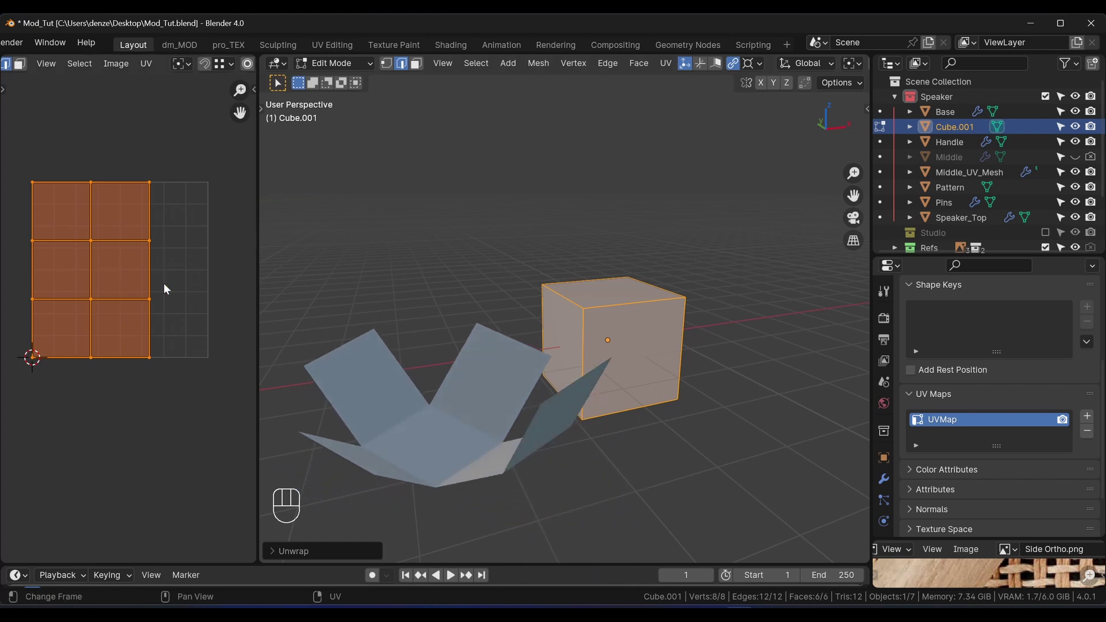
click(1087, 432)
- Mark the front face's bottom edge and the cube's nearest vertical edge as seams in edge select mode
mouse_move(558, 335)
middle_down()
mouse_move(594, 332)
mouse_move(562, 322)
middle_up()
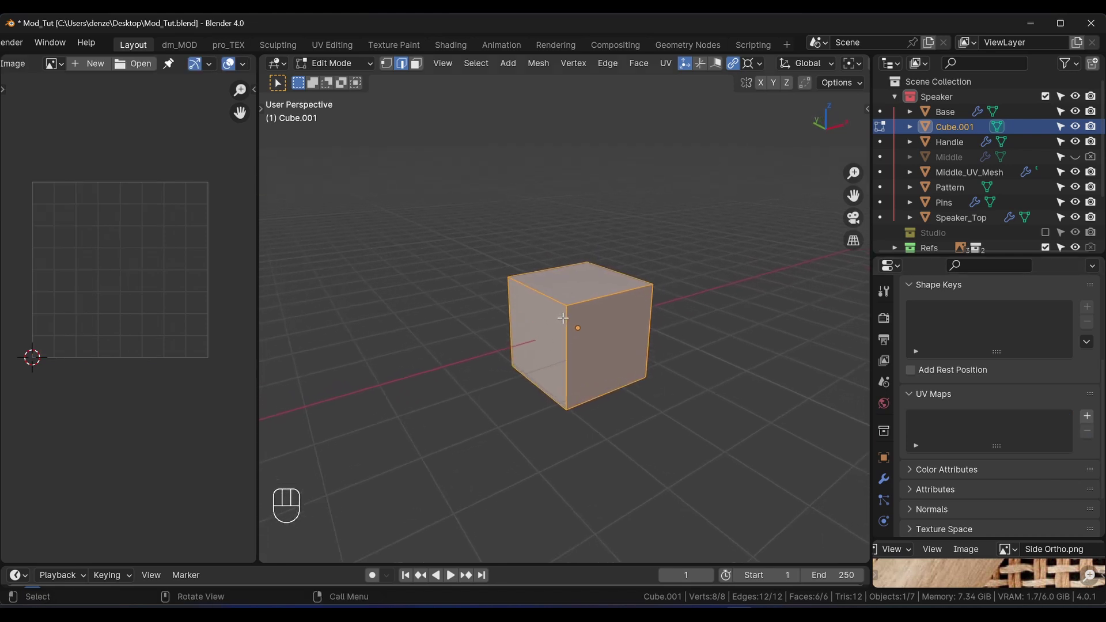
click(402, 65)
click(597, 391)
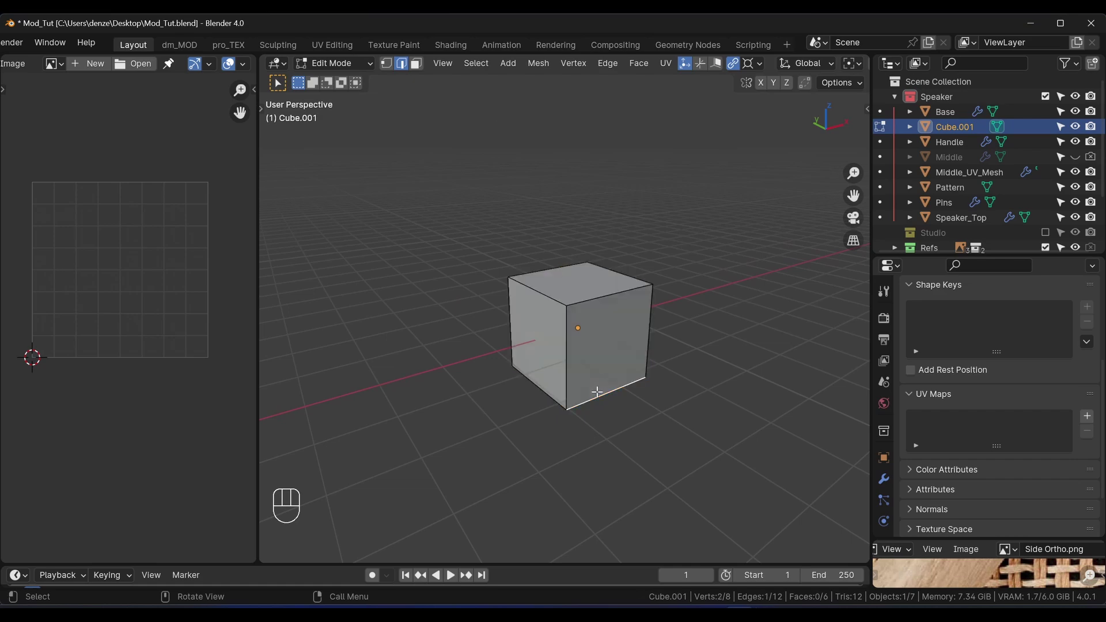
key(ctrl+e)
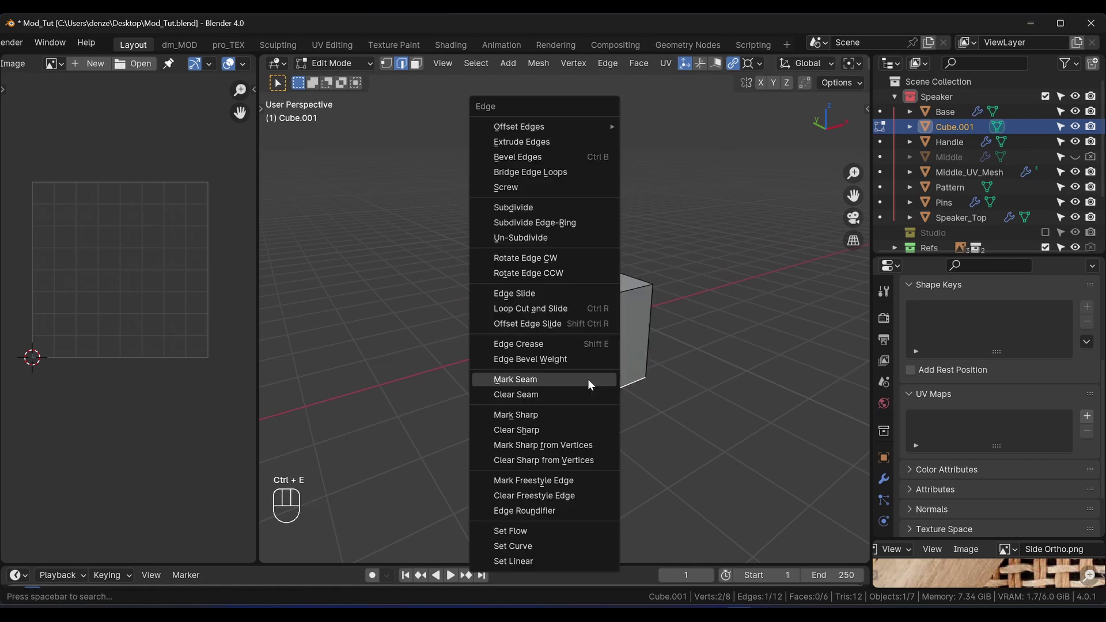
click(588, 379)
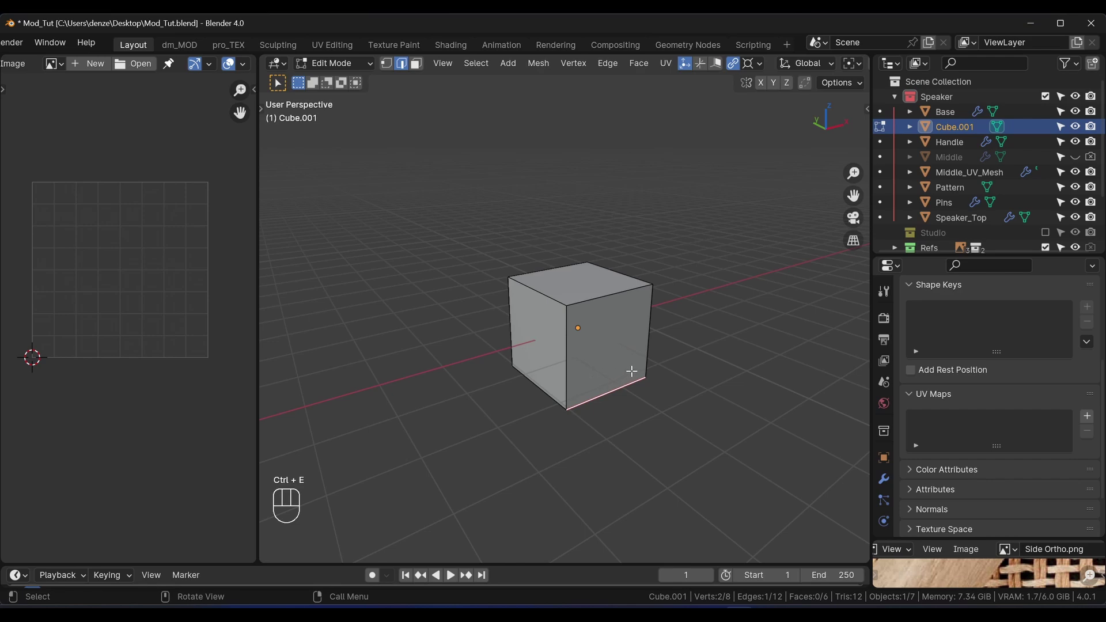
click(568, 359)
key(u)
- Turn on X-ray and mark the three remaining vertical edges and two opposite bottom side edges as seams
click(647, 332)
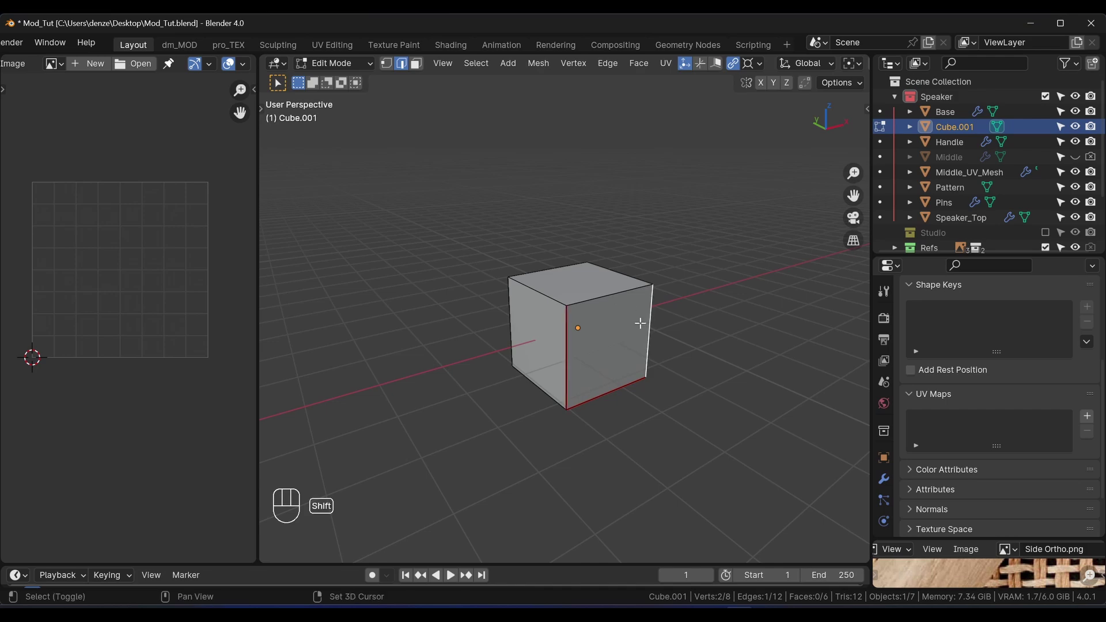
shift+click(545, 389)
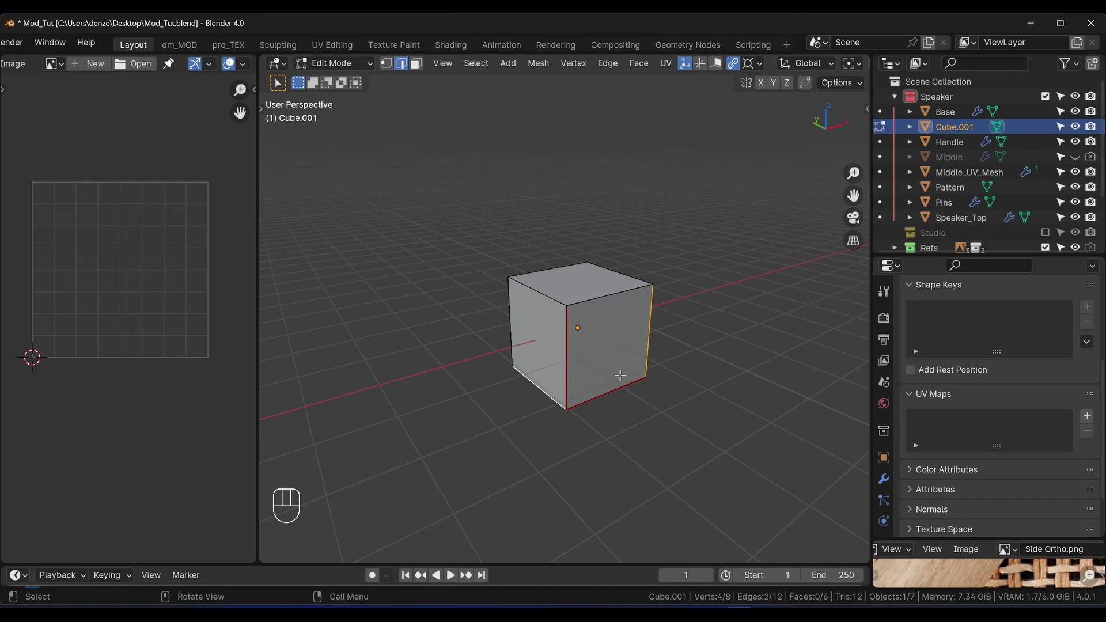
key(alt+z)
shift+click(605, 354)
shift+click(510, 323)
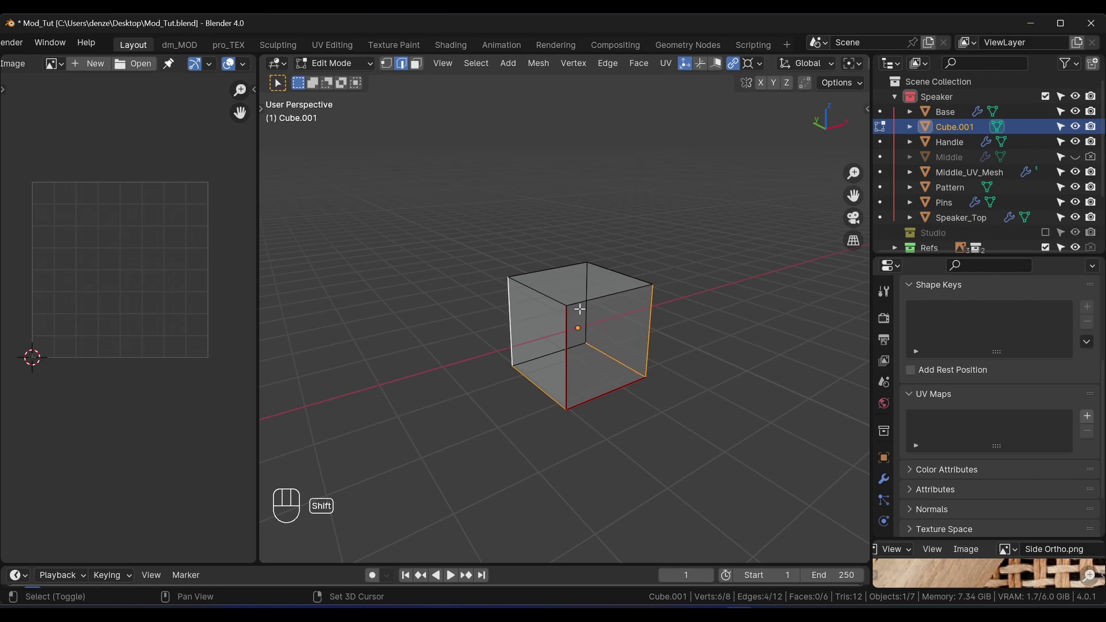
shift+click(586, 316)
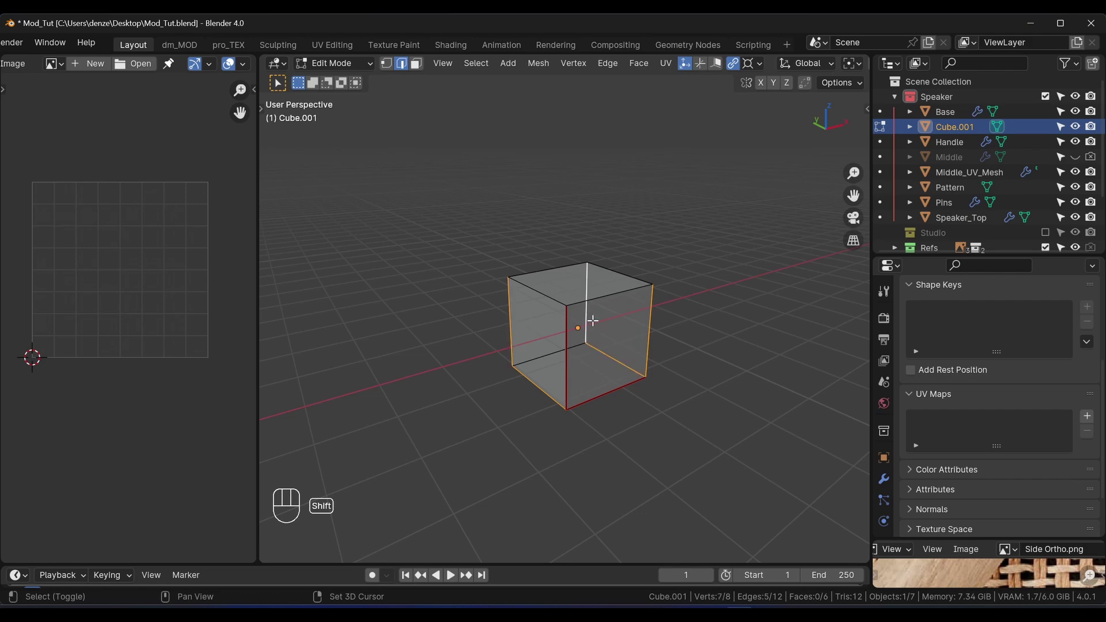
key(ctrl+e)
click(634, 332)
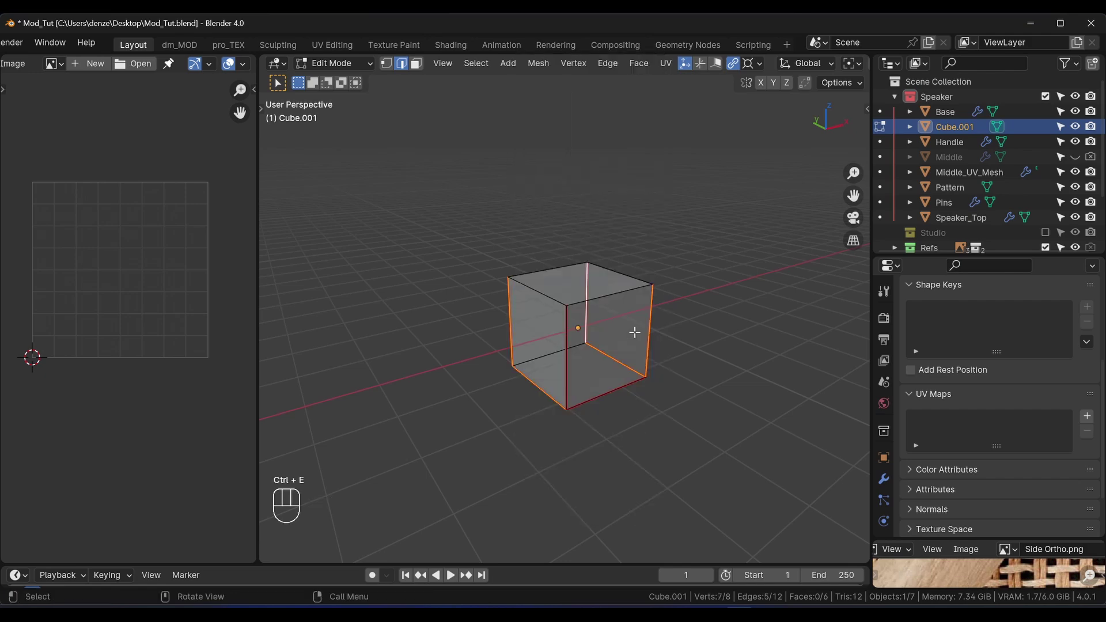
key(alt+a)
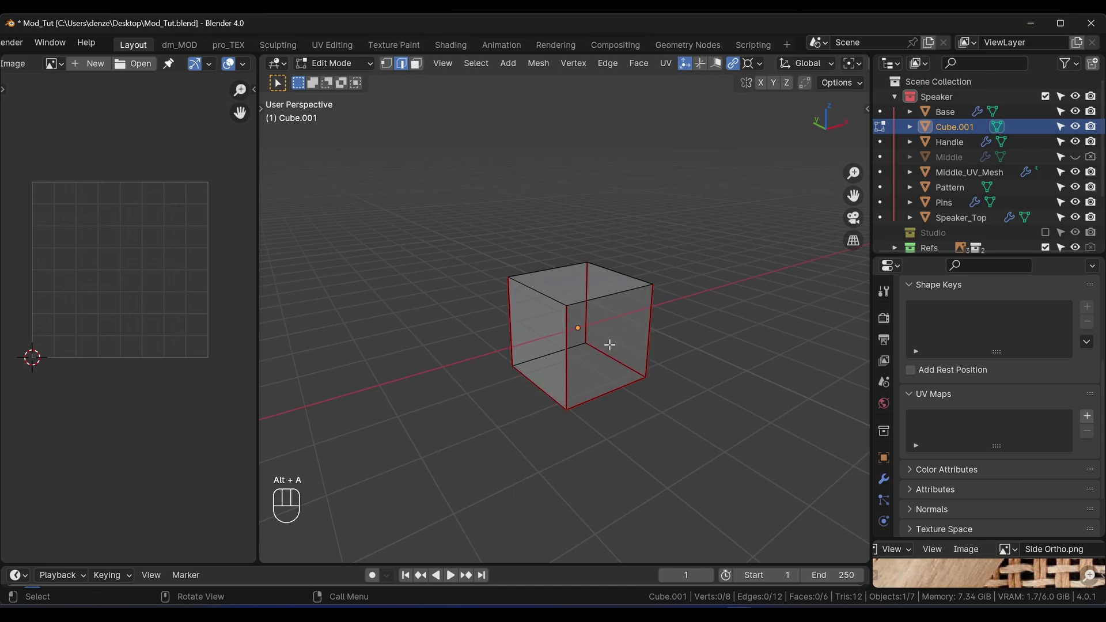
- Select the entire cube and unwrap it along the marked seams
key(a)
key(u)
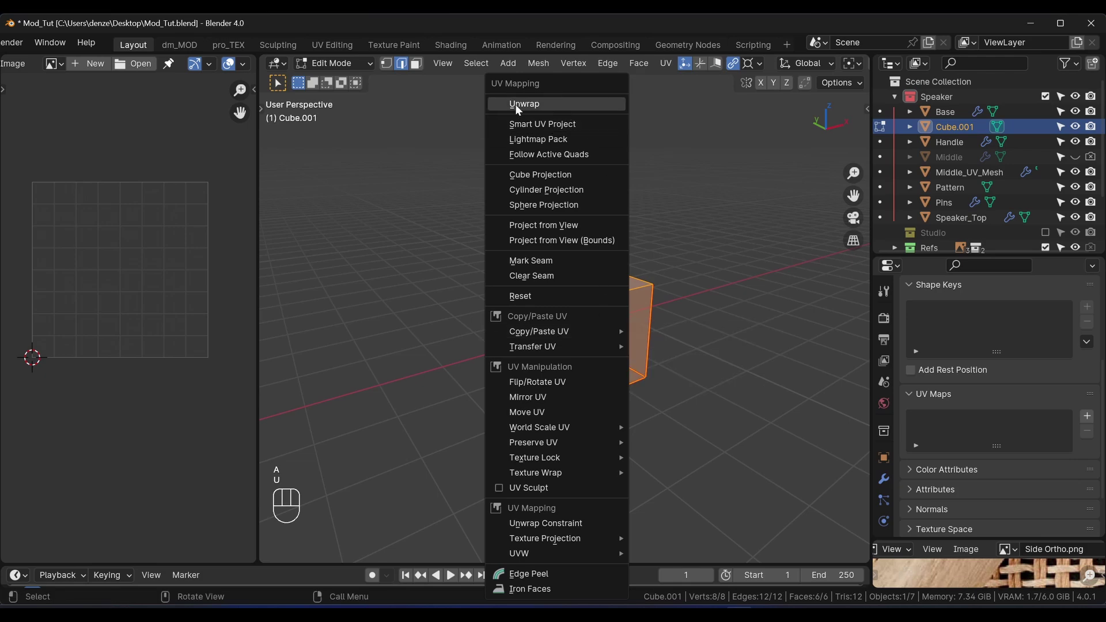
click(561, 104)
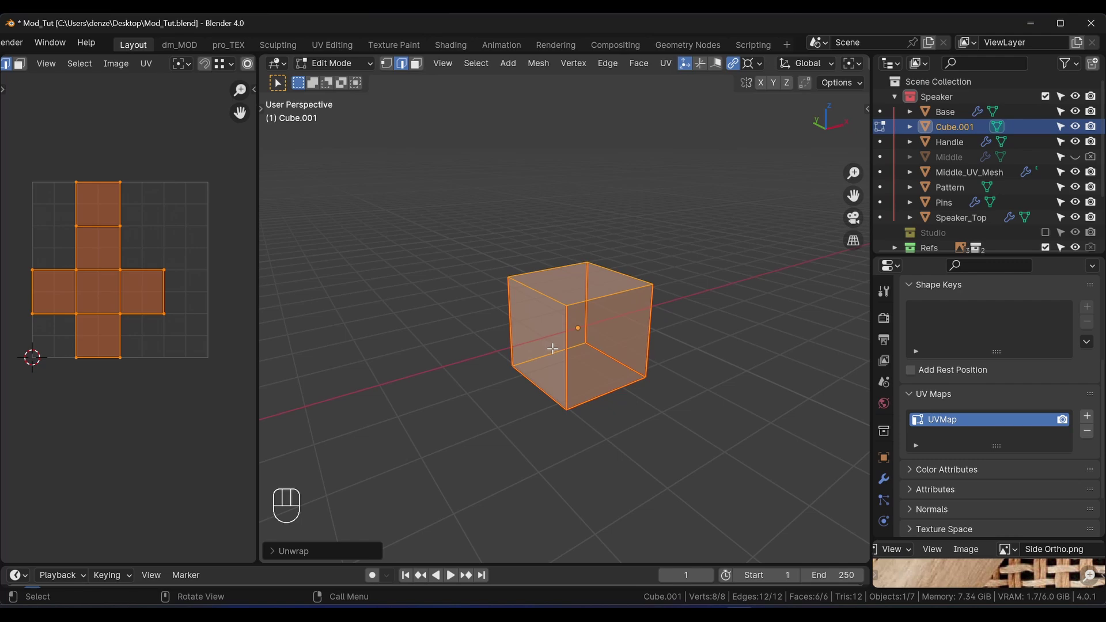
- Clear the seam on the front face's bottom edge and mark the front face's top edge as a seam
key(alt+a)
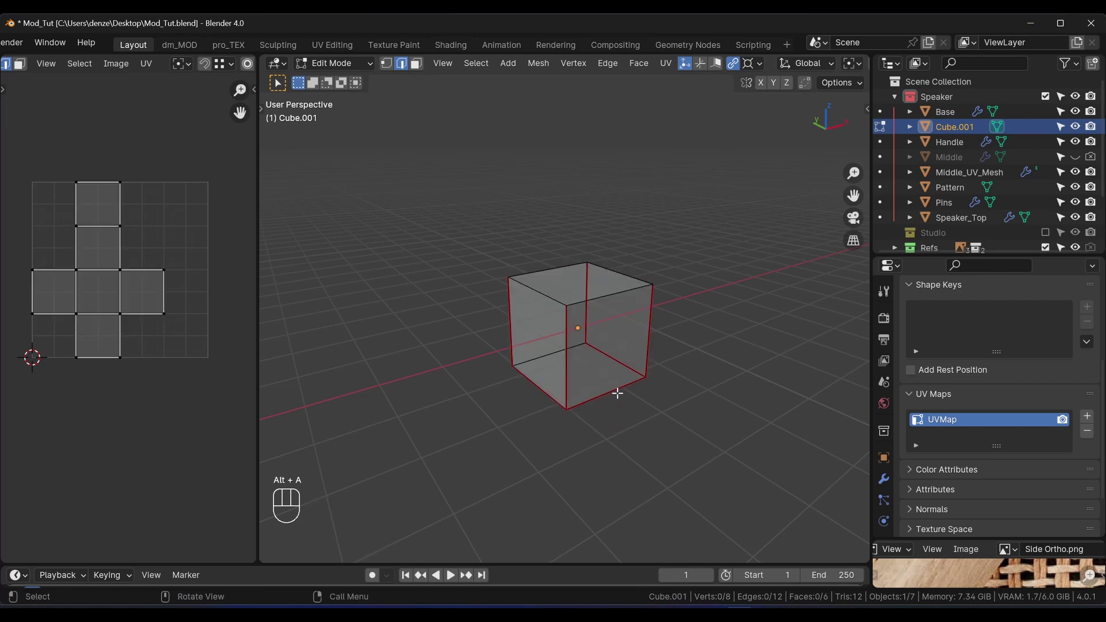
click(611, 393)
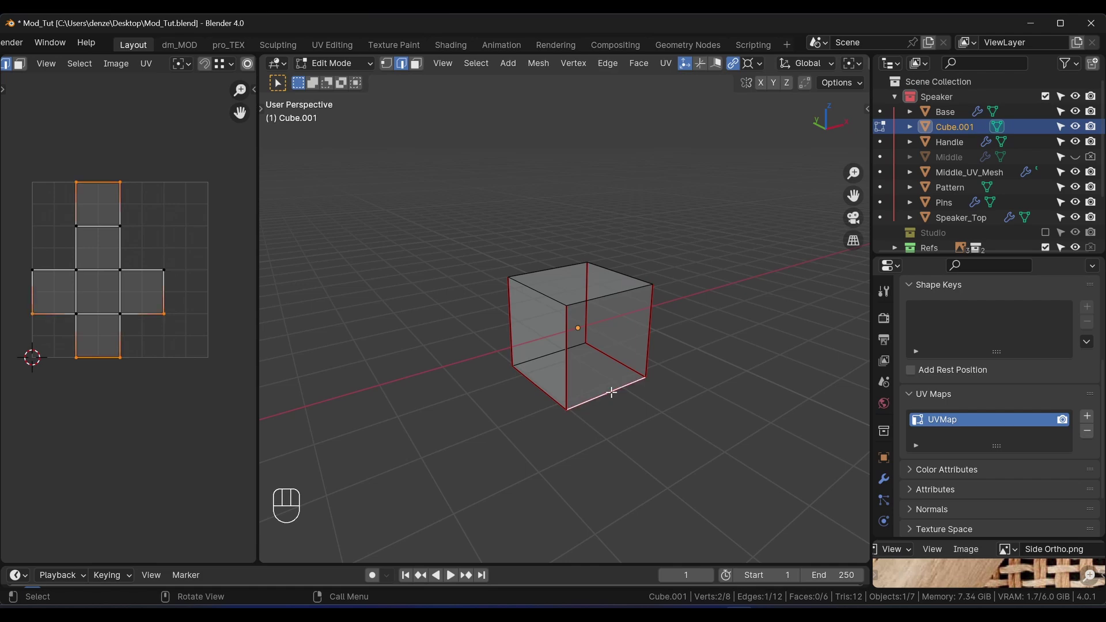
key(ctrl+e)
click(596, 404)
click(595, 299)
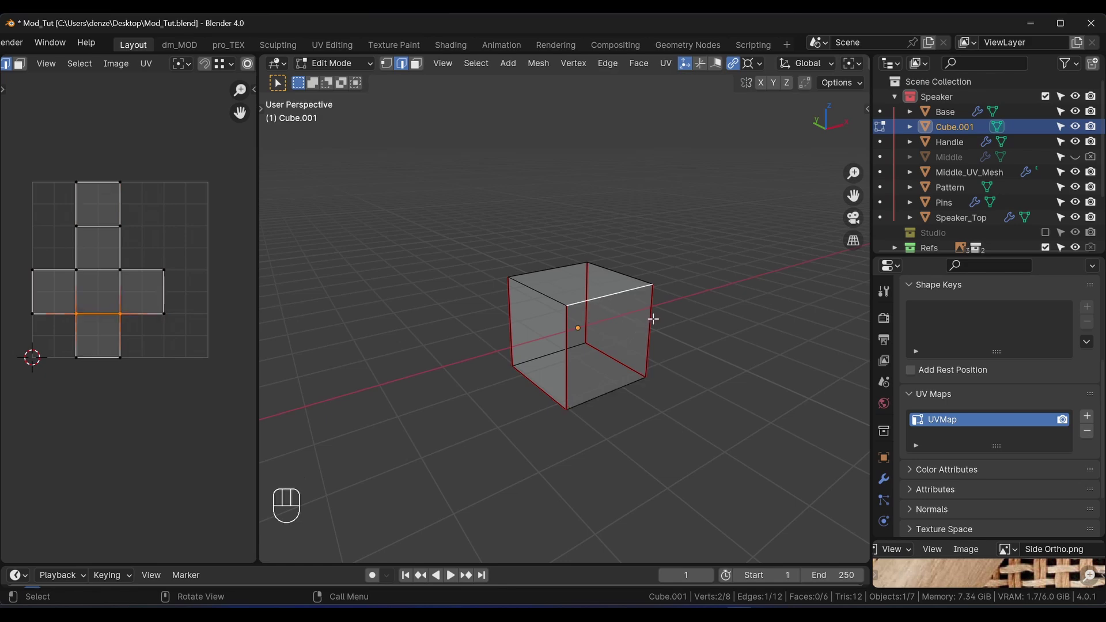
key(ctrl+e)
click(646, 325)
- Select the entire cube and unwrap it with the front top edge as the new seam
key(a)
key(u)
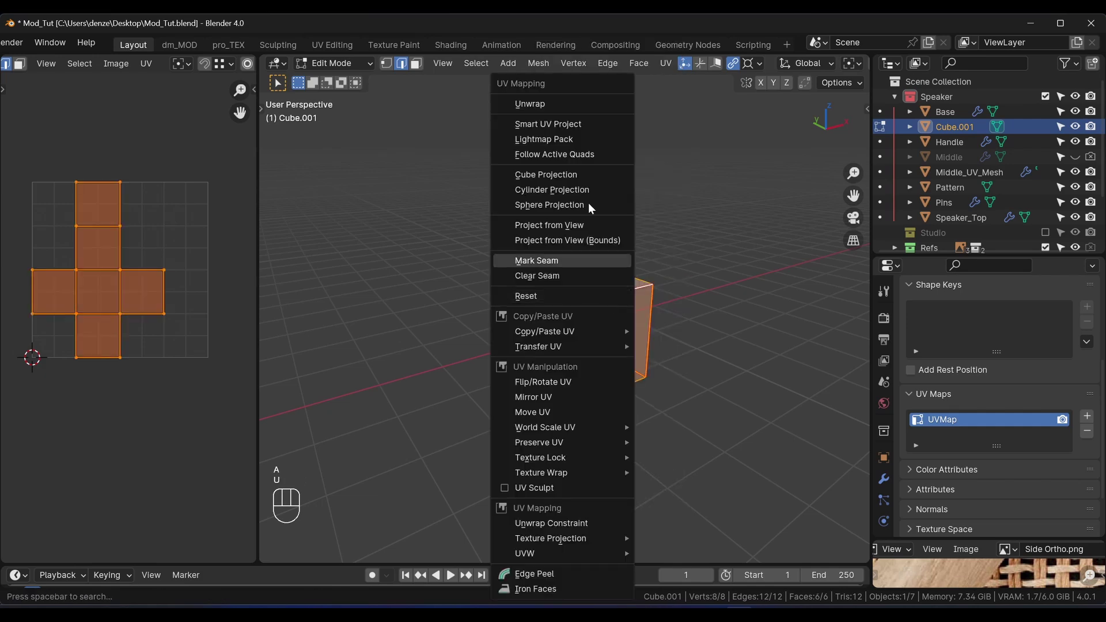
click(567, 104)
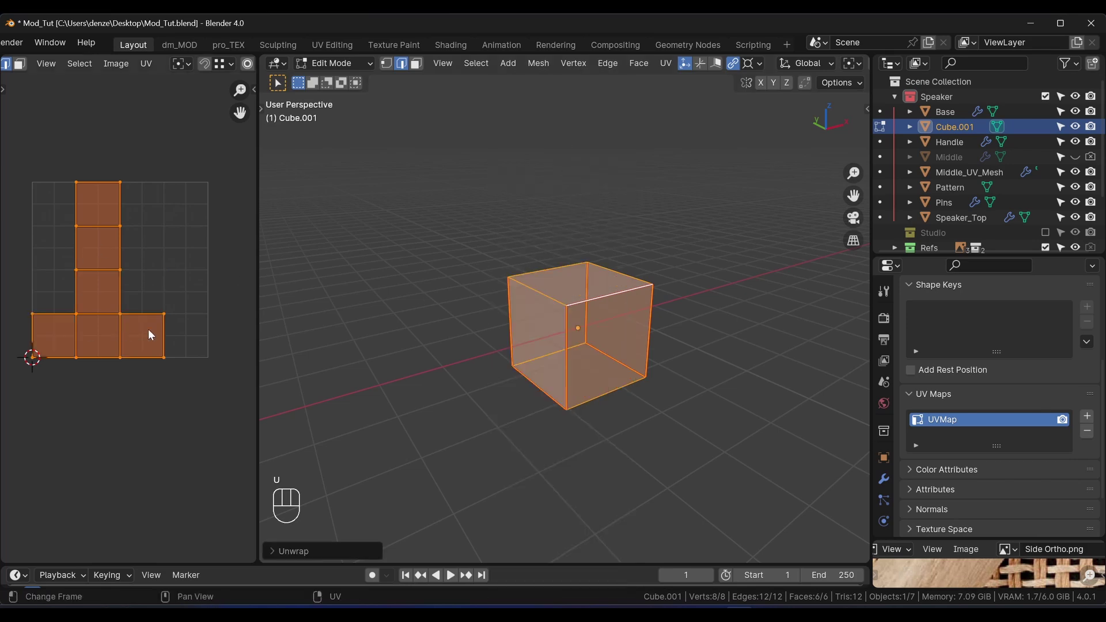
- Clear the seam on the front face's top edge and mark the back face's bottom edge as a seam
click(545, 354)
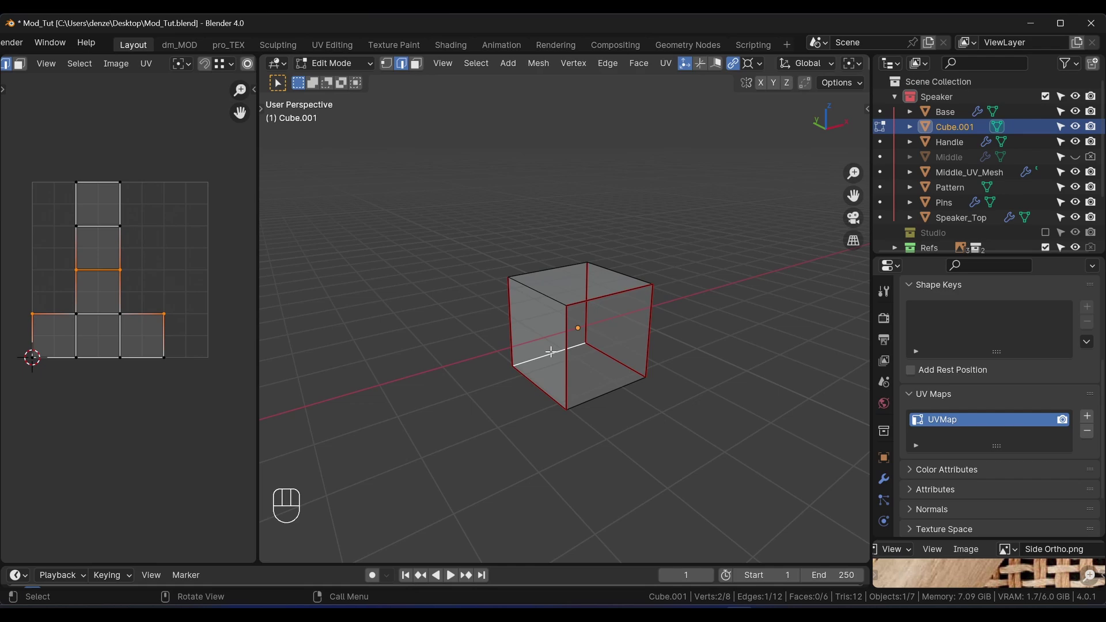
click(612, 297)
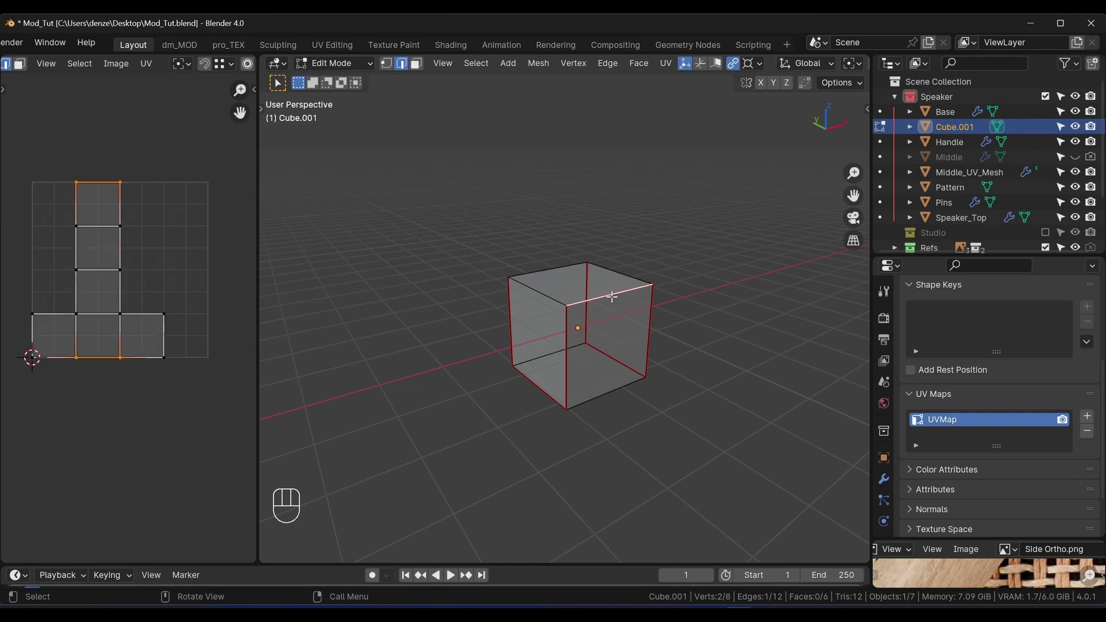
key(ctrl+e)
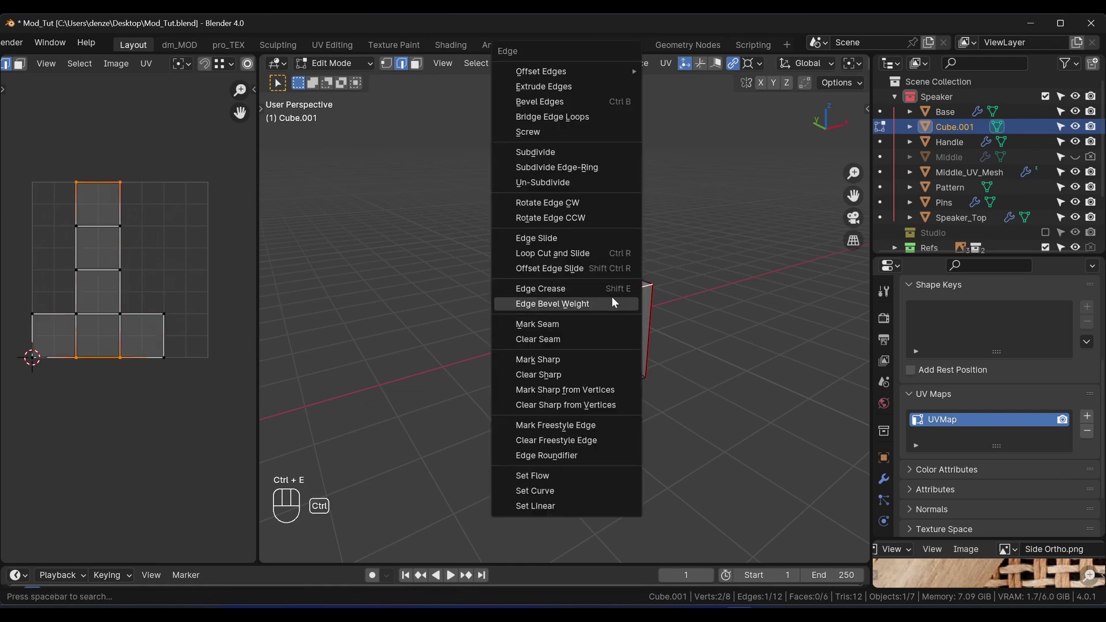
click(580, 339)
key(ctrl+e)
click(666, 327)
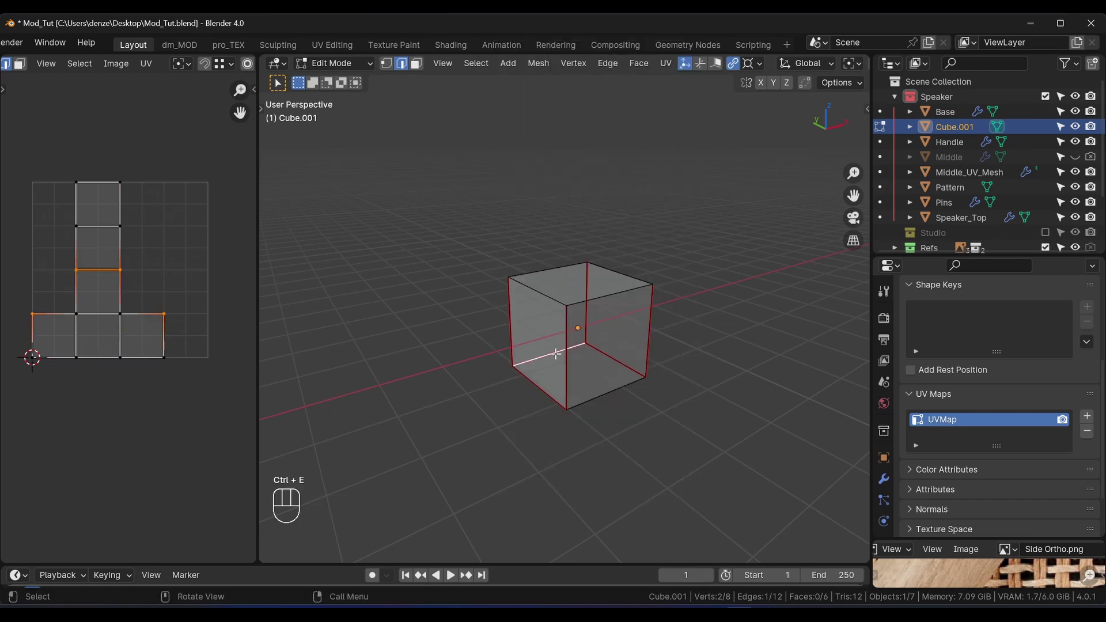
- Unwrap the whole cube with the back bottom edge seam and remove the resulting UV map
key(a)
key(u)
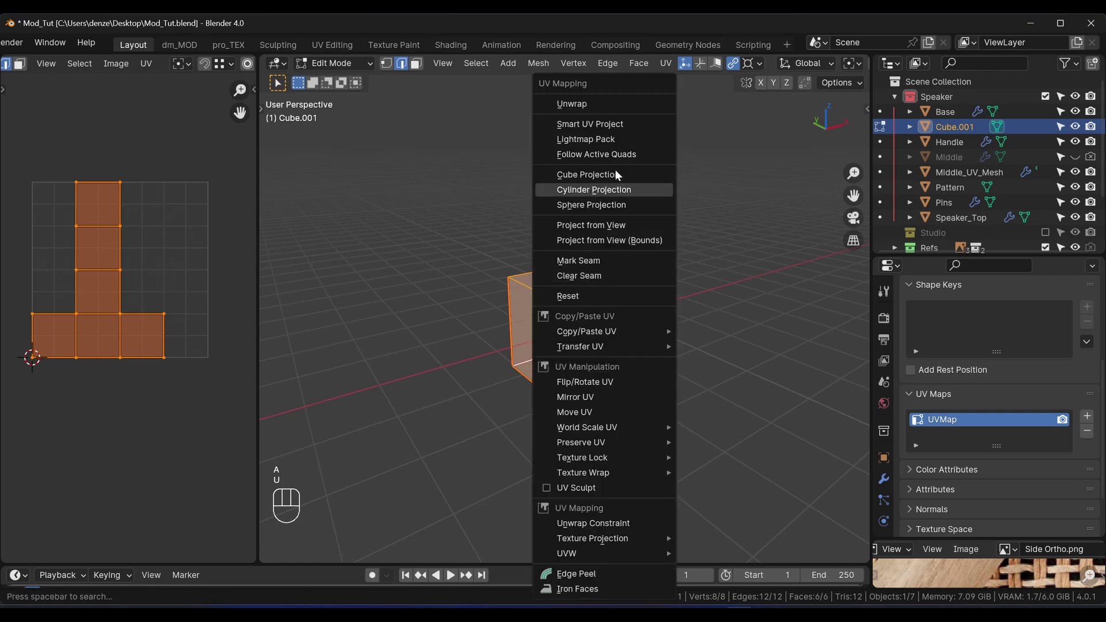
click(598, 106)
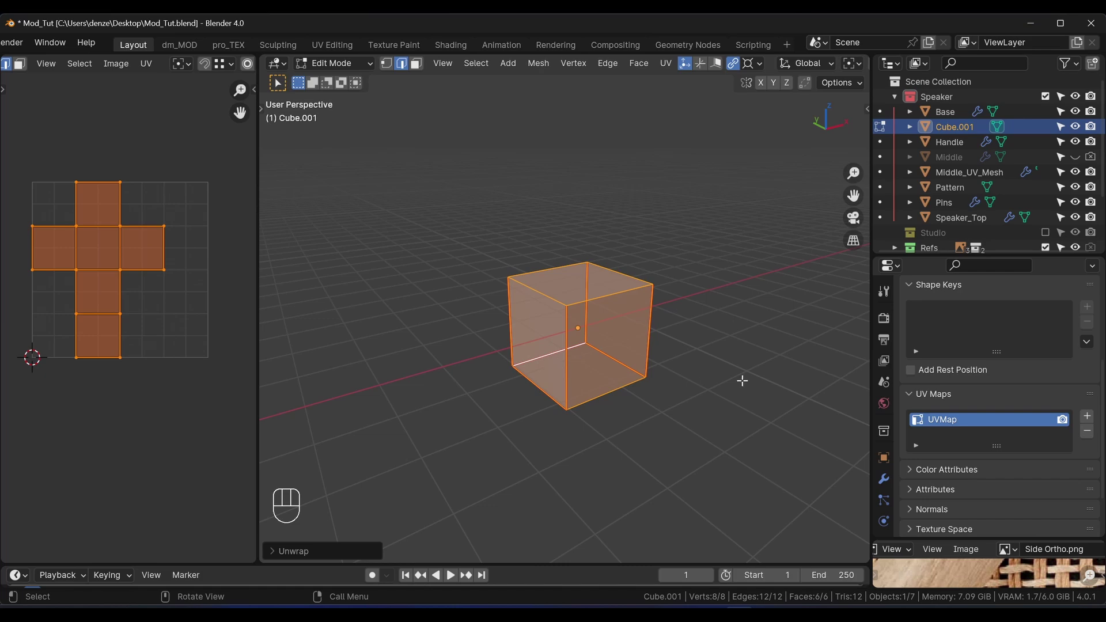
click(1087, 431)
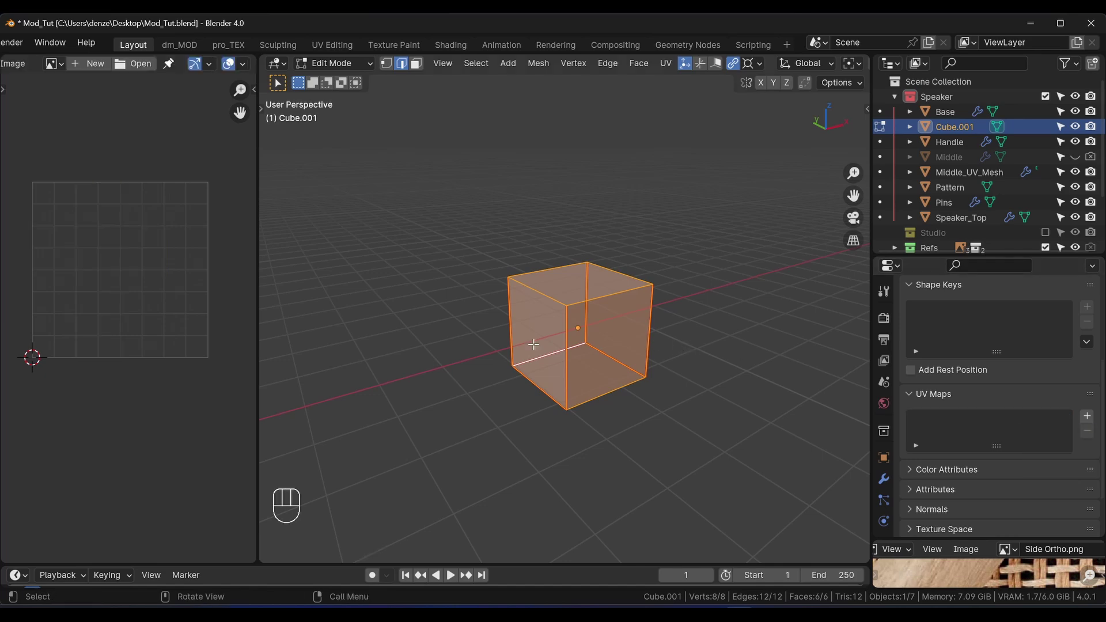
- Deselect all of the cube's geometry and widen the UV Editor area
key(alt+a)
drag(257, 276, 385, 279)
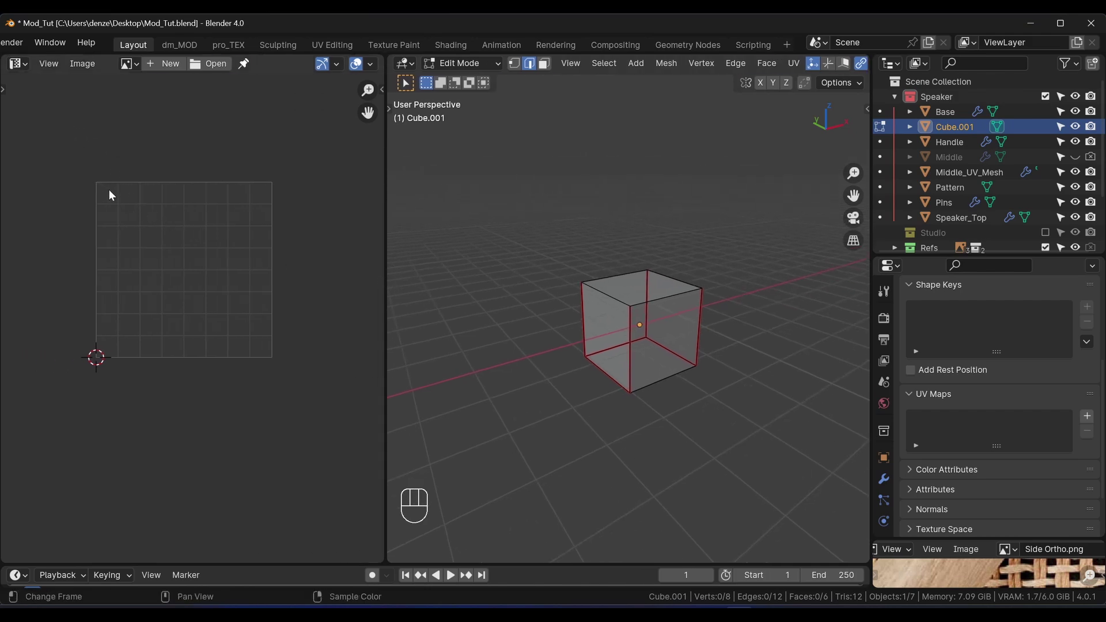
- Switch the widened editor area to the Image Editor and back to the UV Editor
click(15, 64)
click(39, 118)
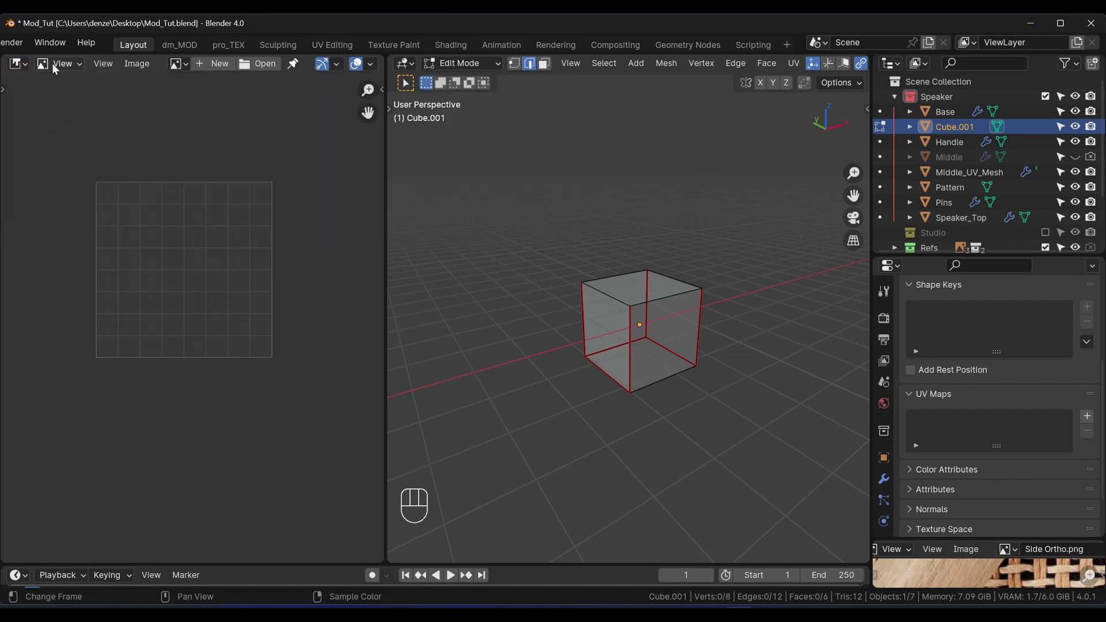
click(23, 65)
click(40, 134)
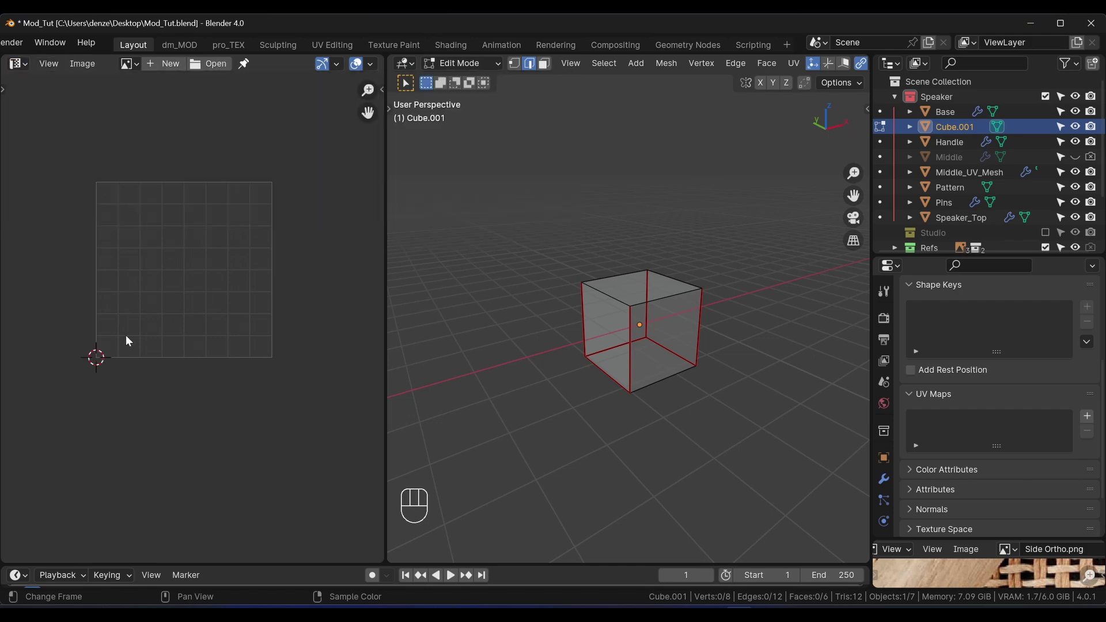
scroll(132, 352, up, 1)
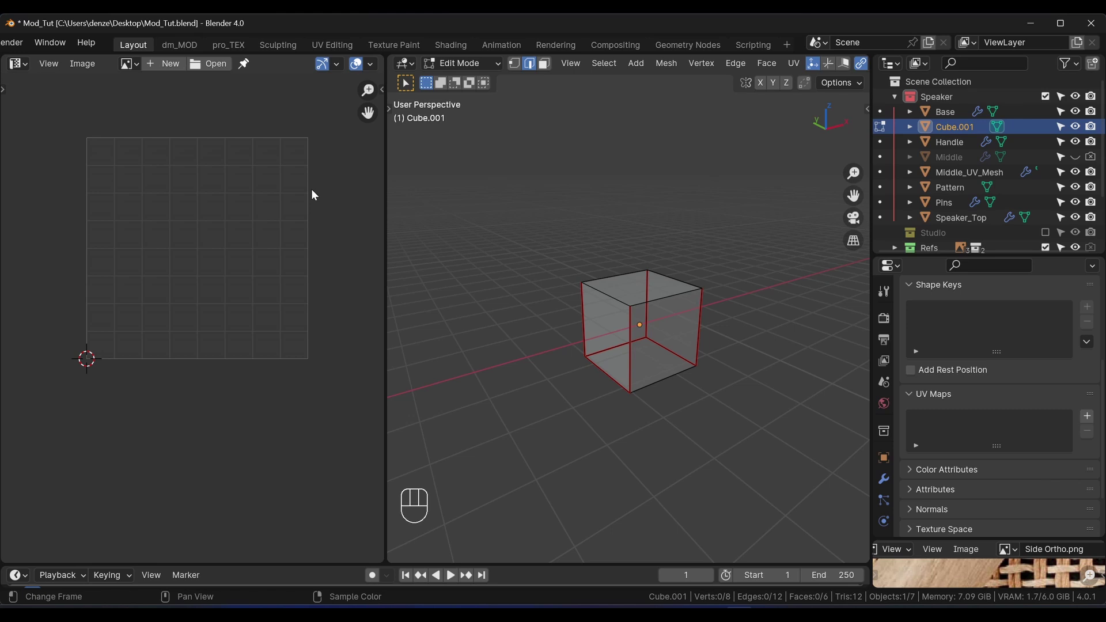
scroll(256, 254, down, 1)
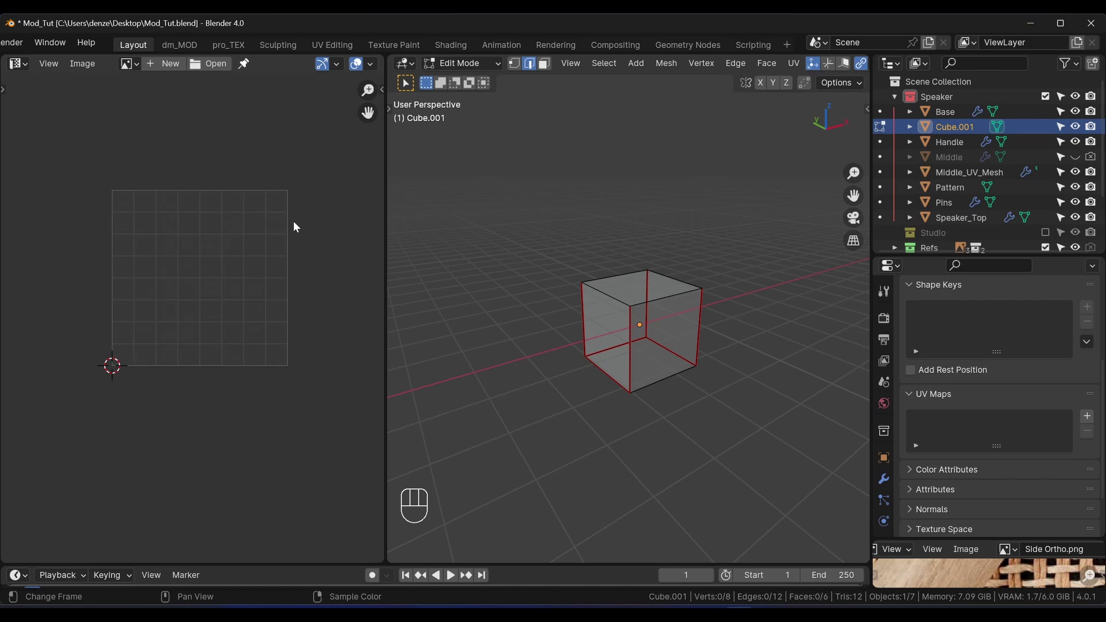
- Show the cube from the top, select all of it and unwrap it along the marked seams
mouse_move(585, 317)
middle_down()
mouse_move(573, 318)
mouse_move(593, 332)
middle_up()
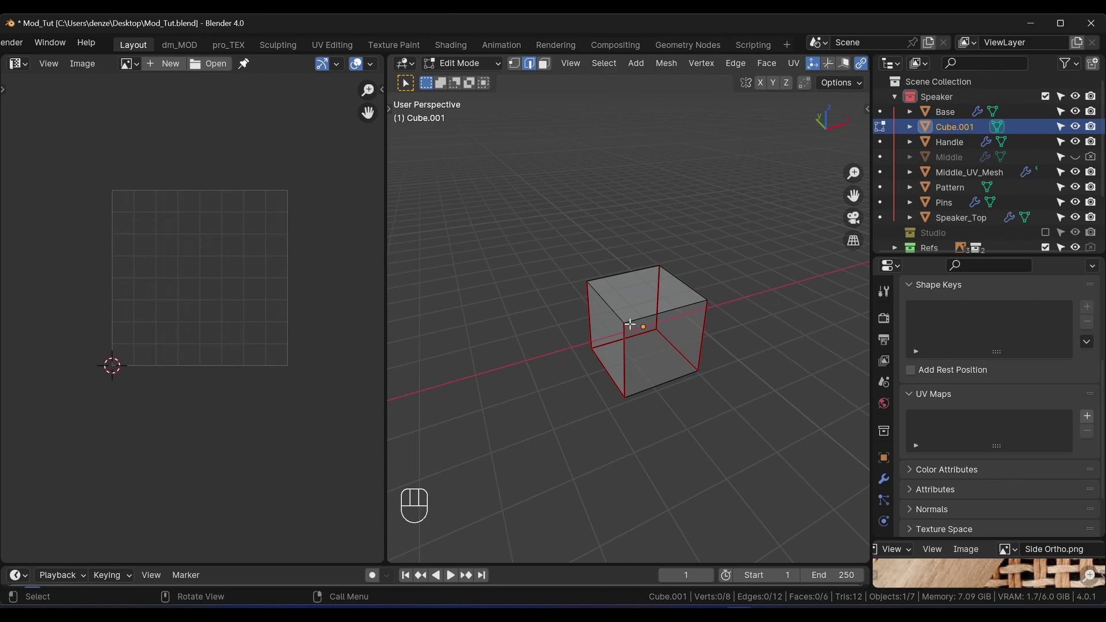
key(KP_7)
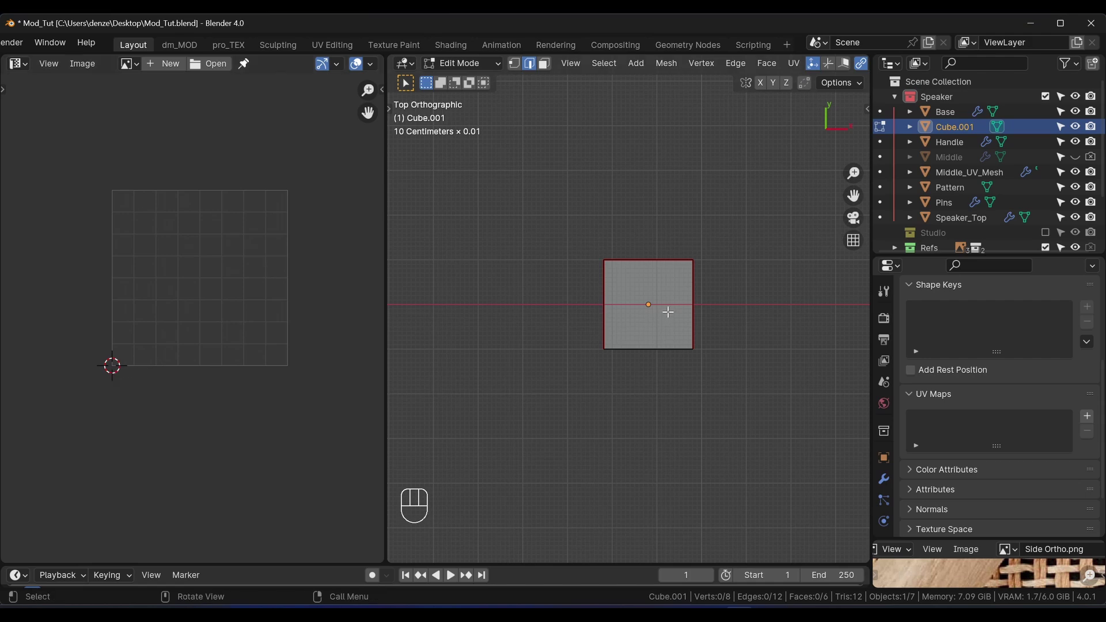
key(a)
key(u)
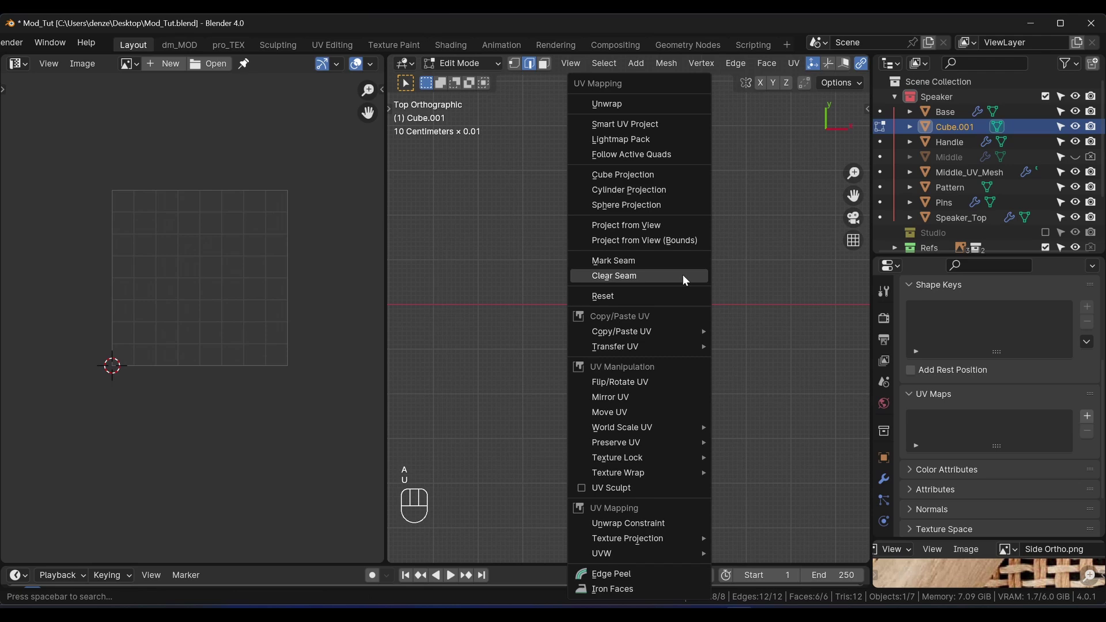
click(634, 102)
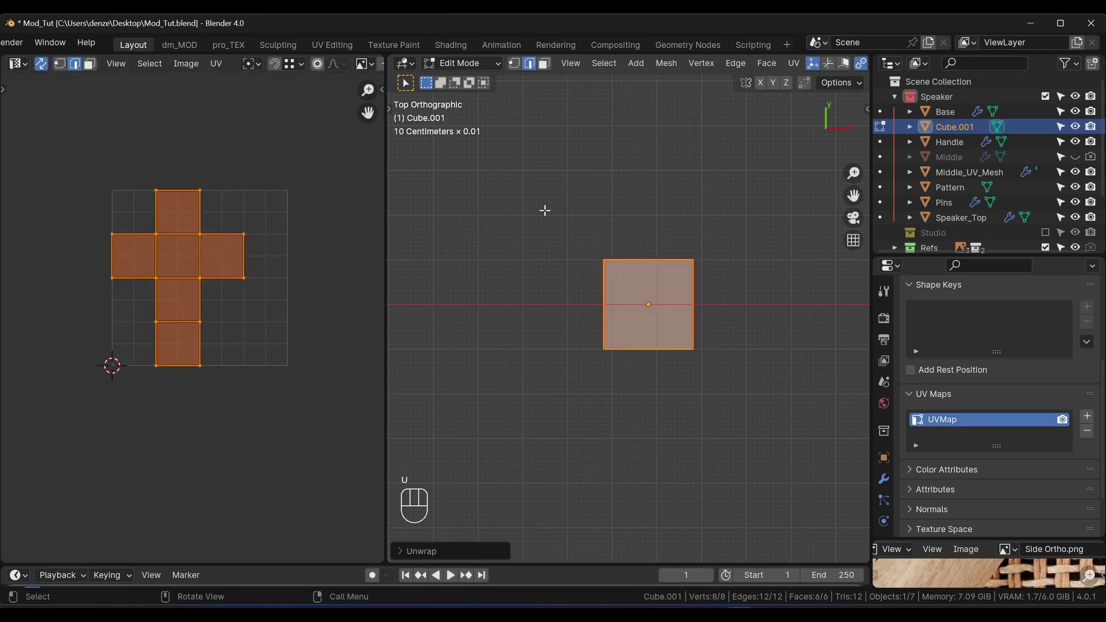
- Switch to face selection, clear the selection and turn off X-ray with the cube tilted slightly from the top view
click(89, 66)
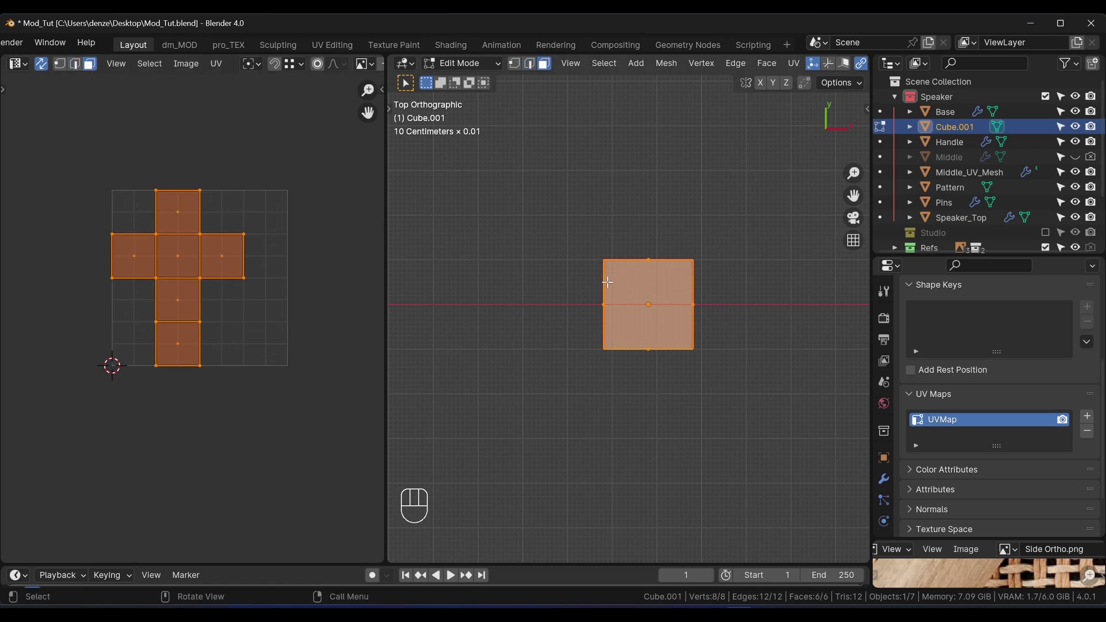
key(alt+a)
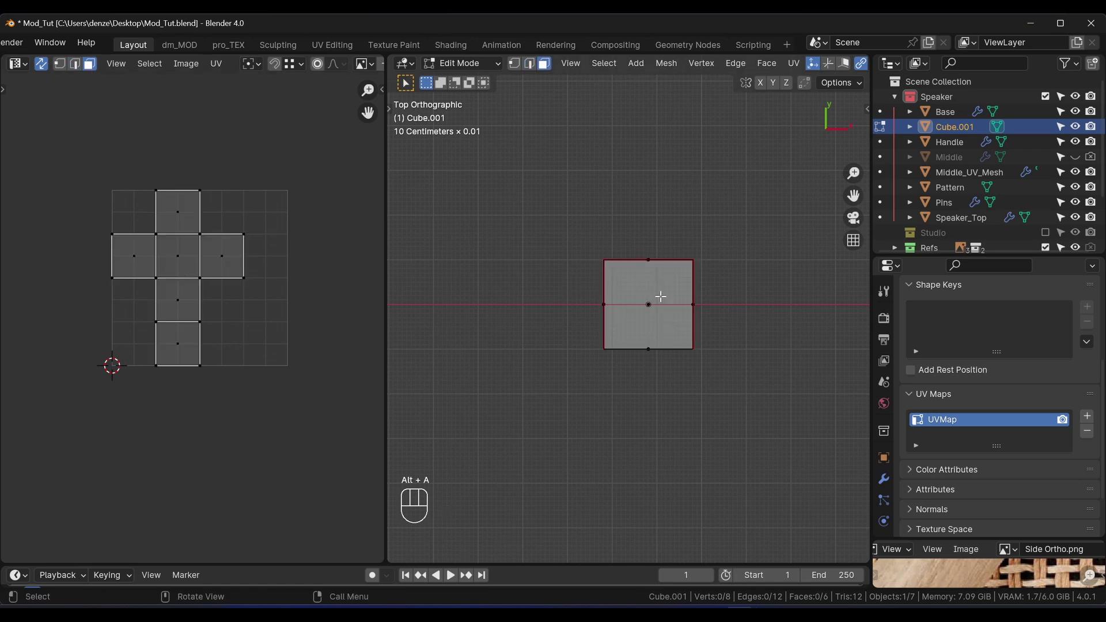
key(KP_8)
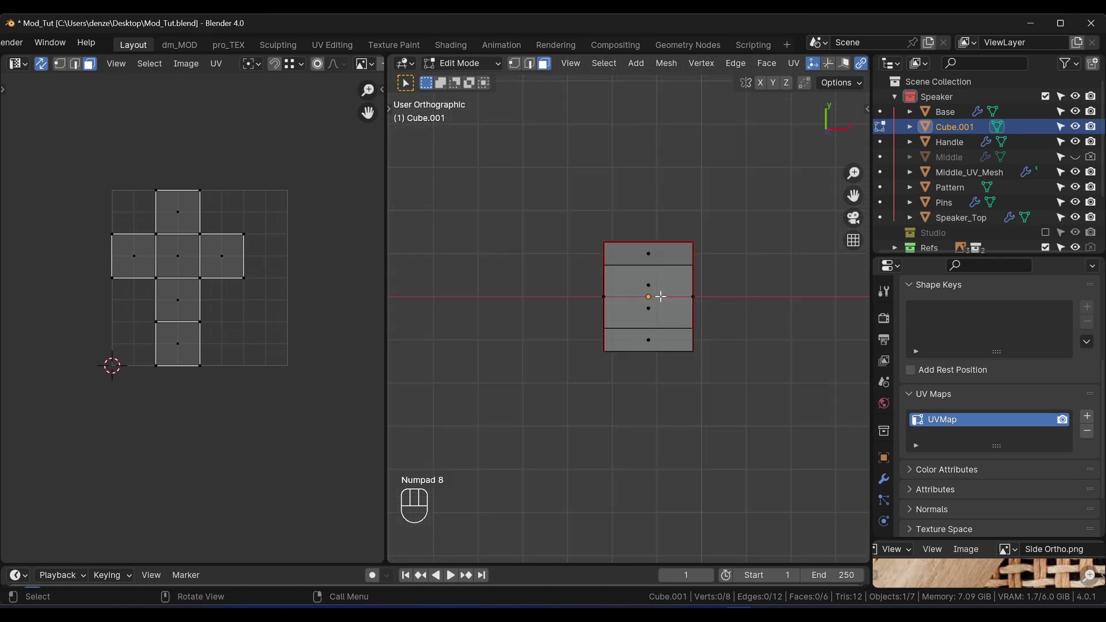
key(alt+z)
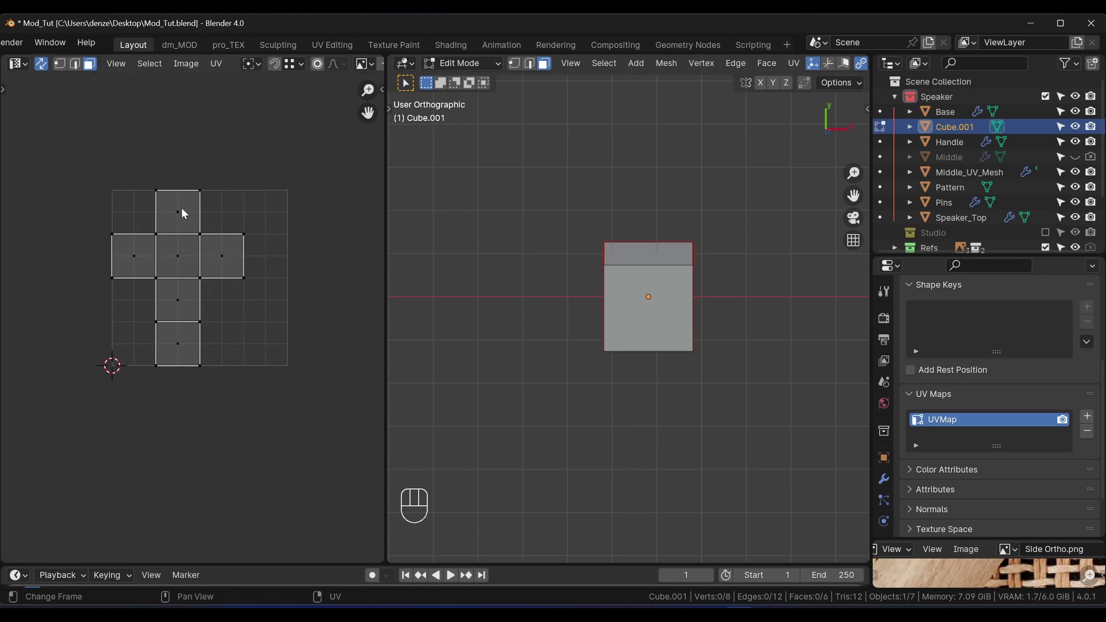
- Select the cube's back, top, front and bottom faces in turn to compare each with its square in the UV layout
click(647, 253)
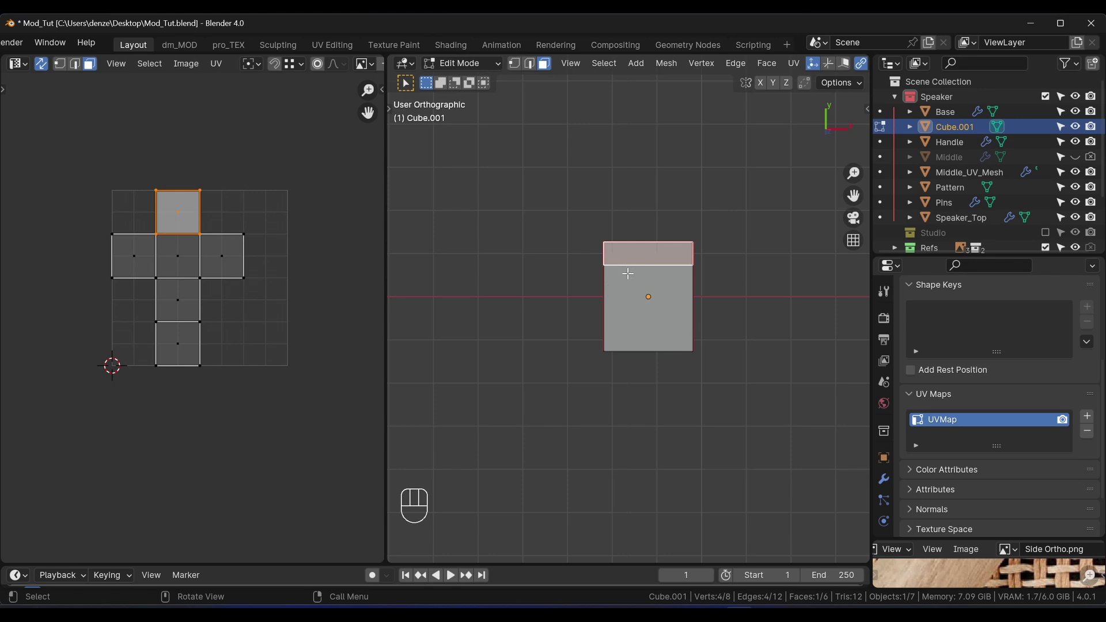
click(631, 300)
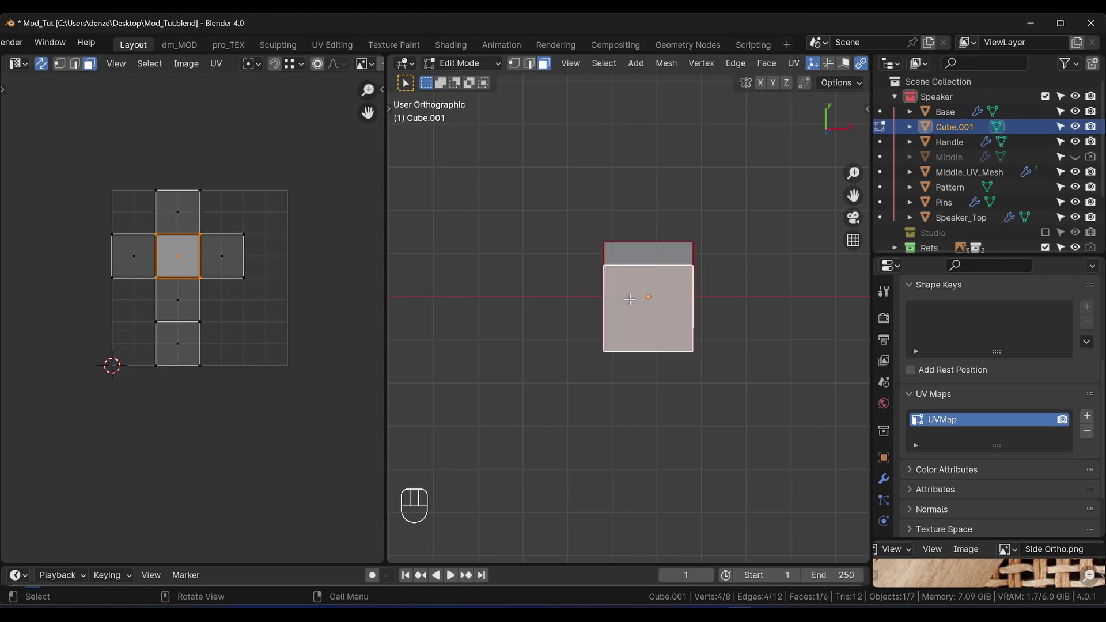
middle_drag(634, 325, 657, 240)
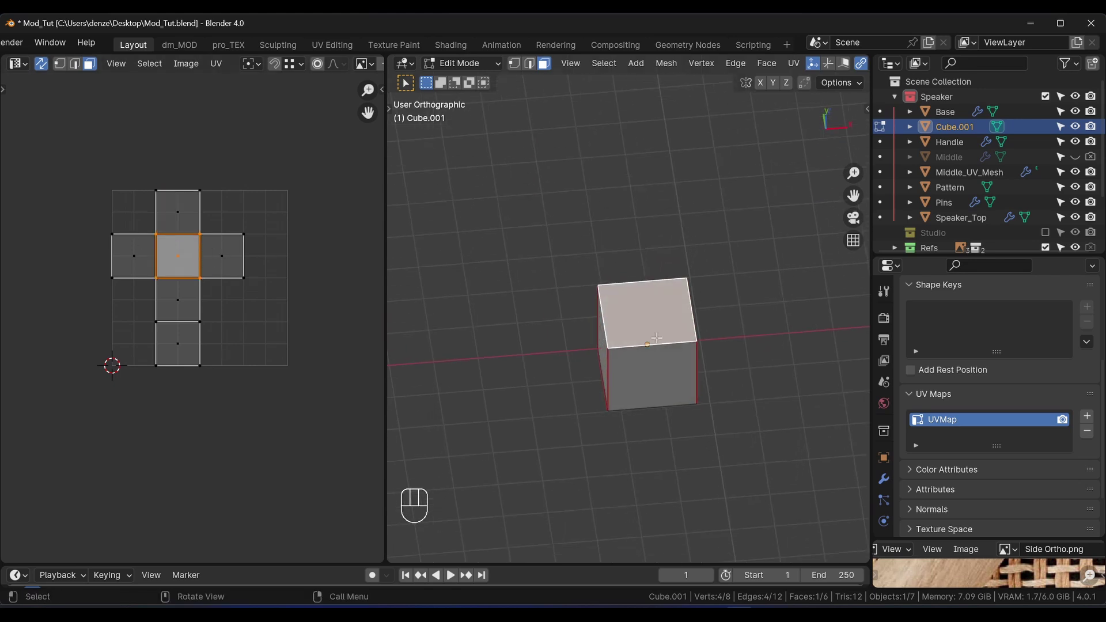
click(652, 381)
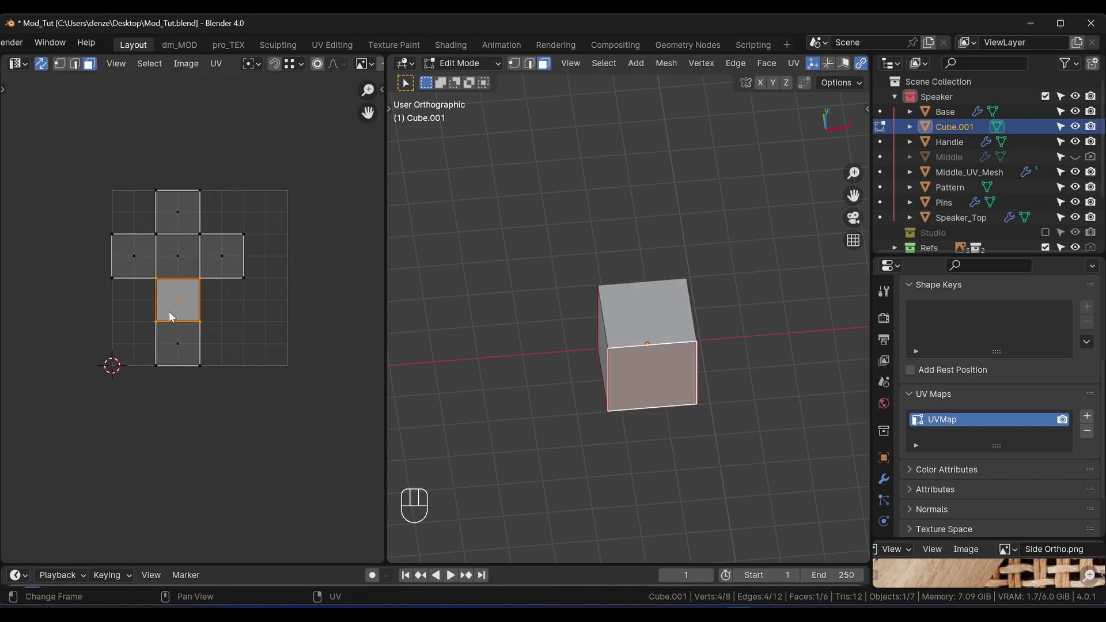
middle_drag(638, 388, 643, 447)
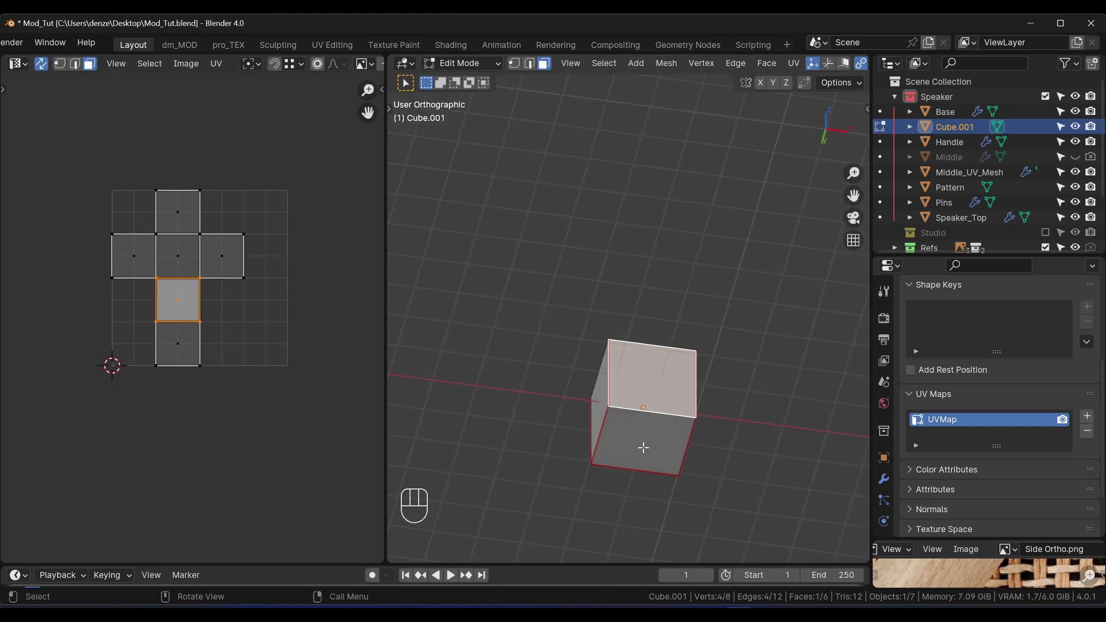
click(644, 447)
middle_drag(658, 254, 662, 375)
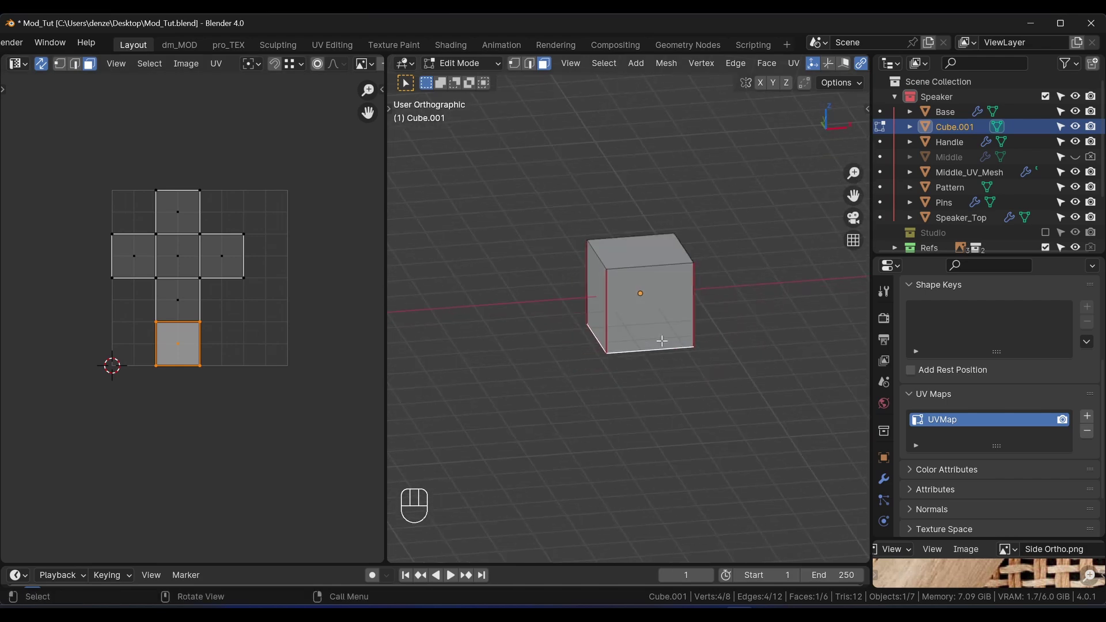
- Return to the slightly tilted top view, switch to edge selection and clear the selection
key(KP_7)
key(KP_8)
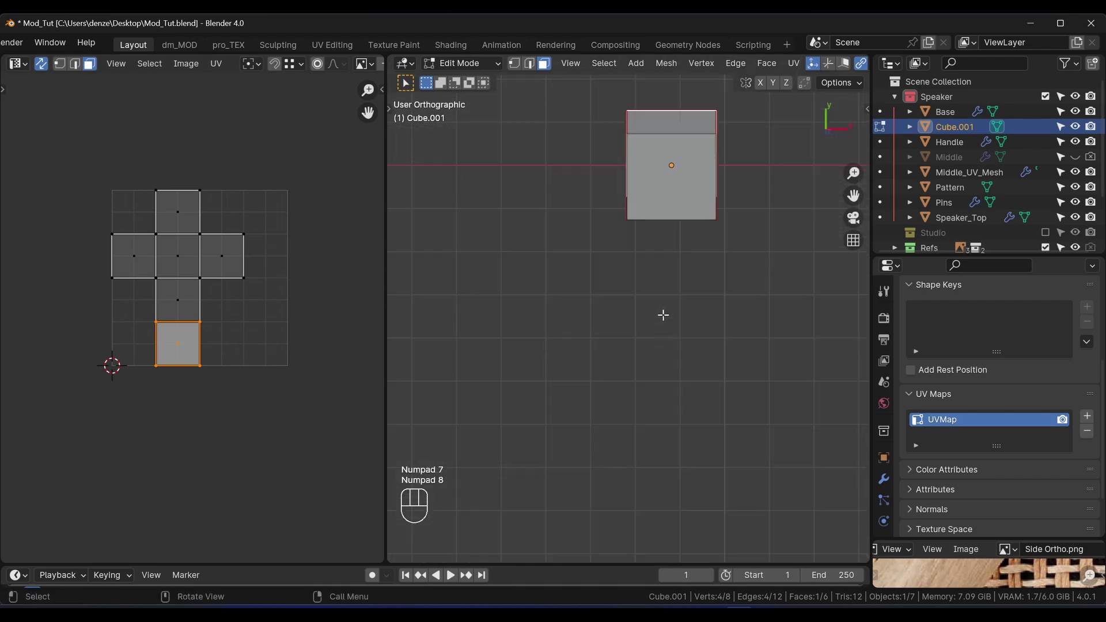
shift+middle_drag(675, 222, 633, 307)
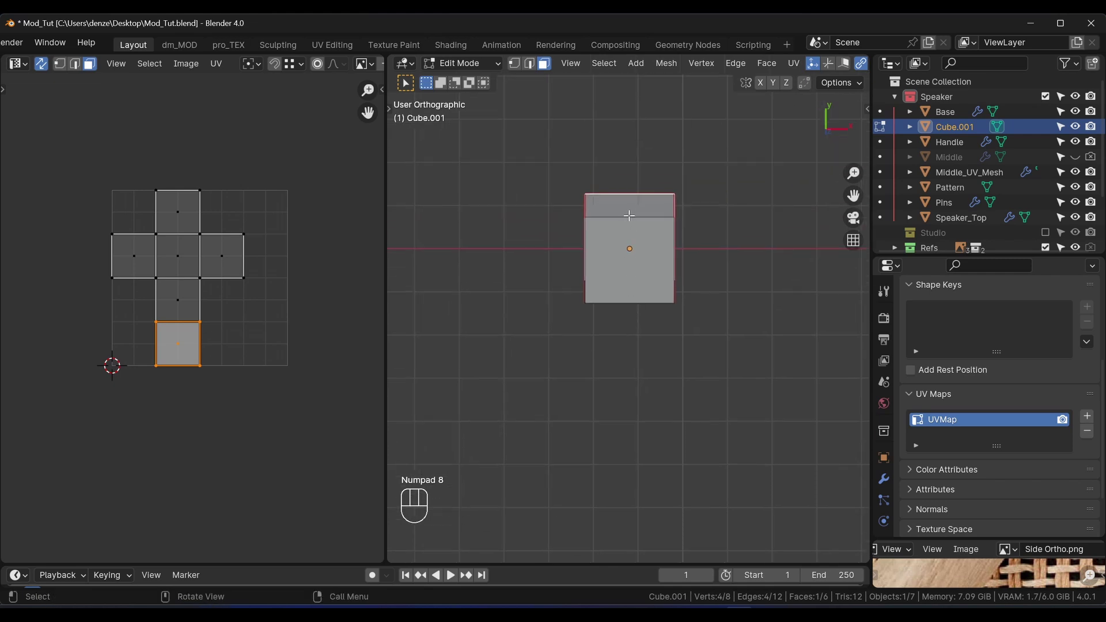
click(530, 64)
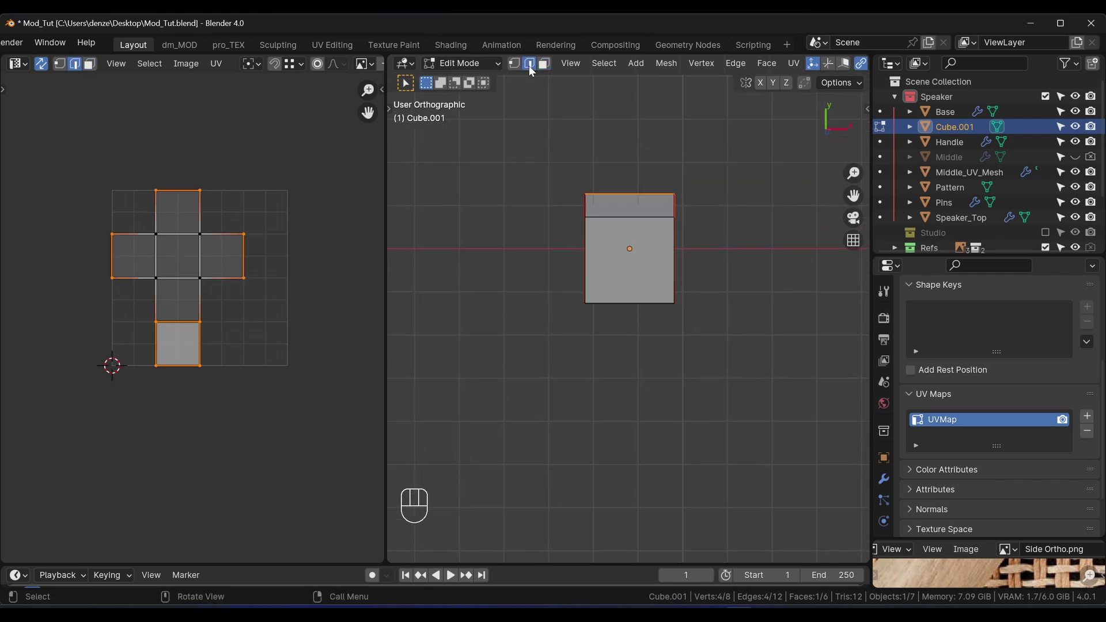
key(alt+a)
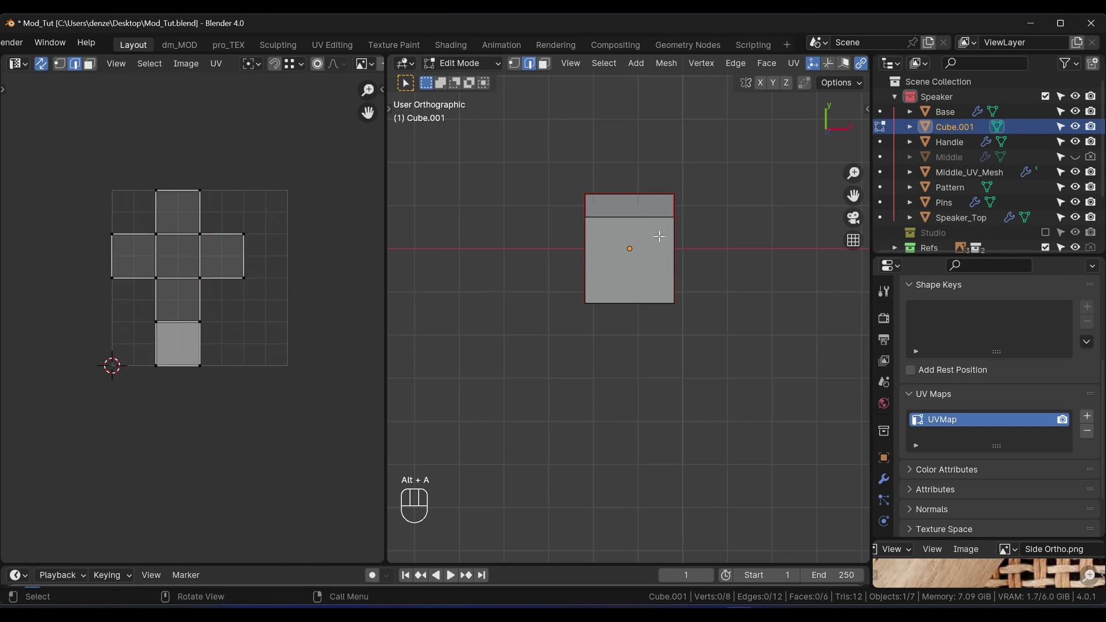
- Select the cube's bottom back edge, switch to vertex selection and trace that edge's matching points in the UV layout
click(620, 195)
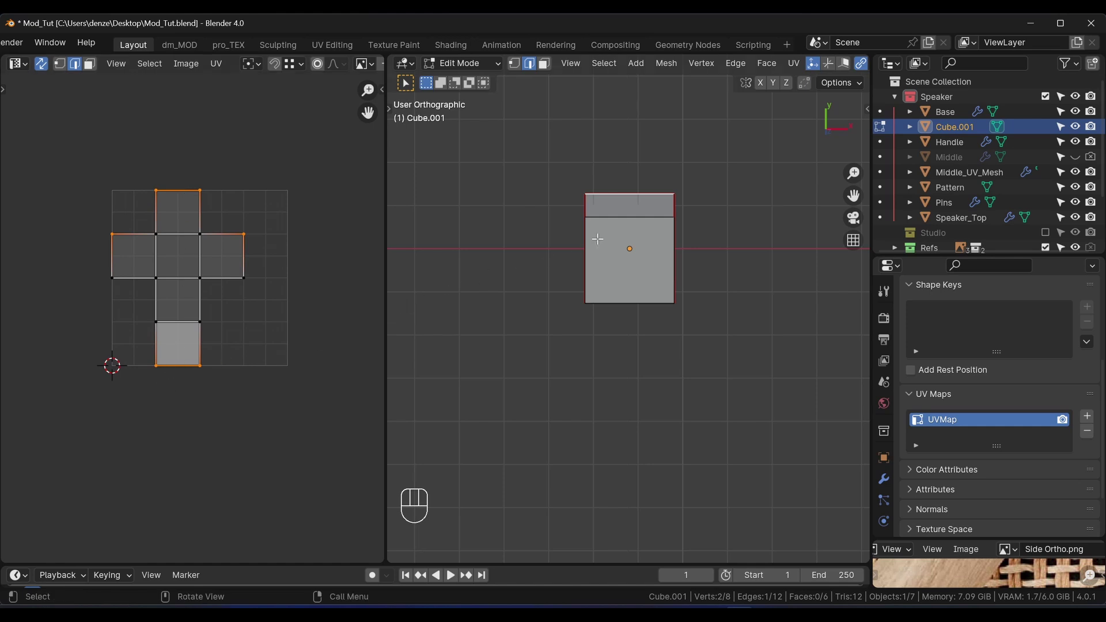
middle_drag(605, 203, 626, 173)
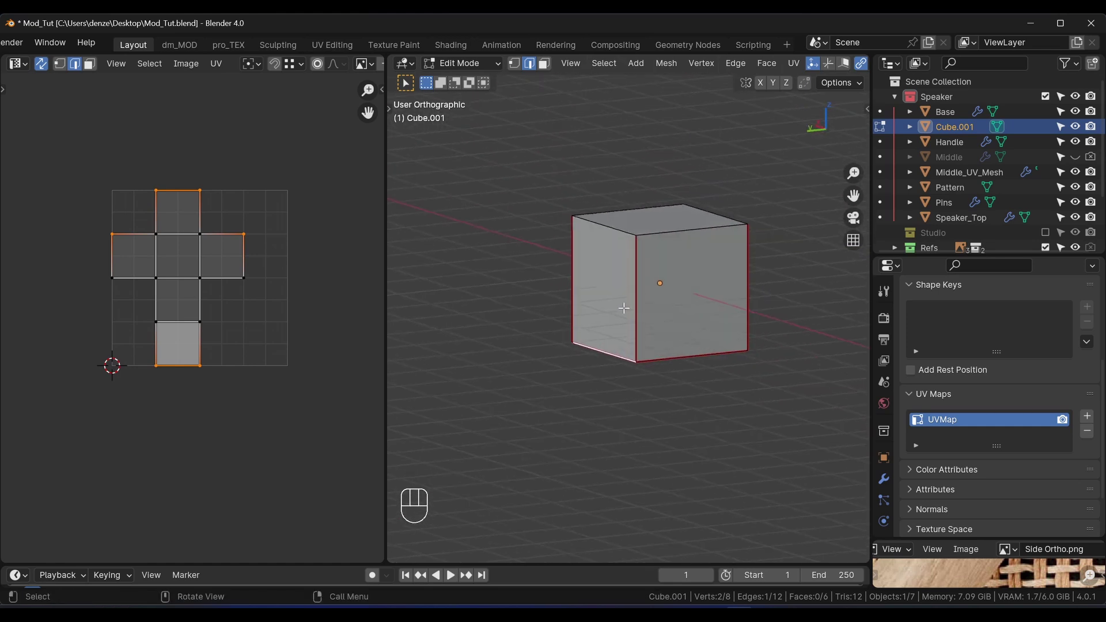
scroll(627, 333, up, 5)
middle_drag(627, 333, 634, 266)
scroll(633, 272, down, 2)
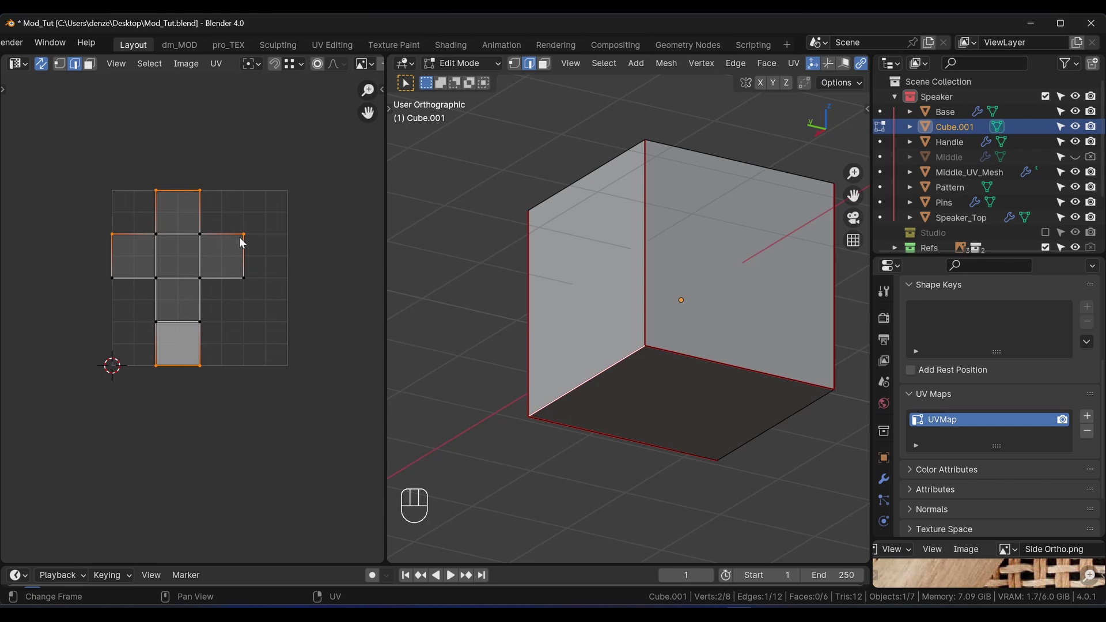
click(515, 64)
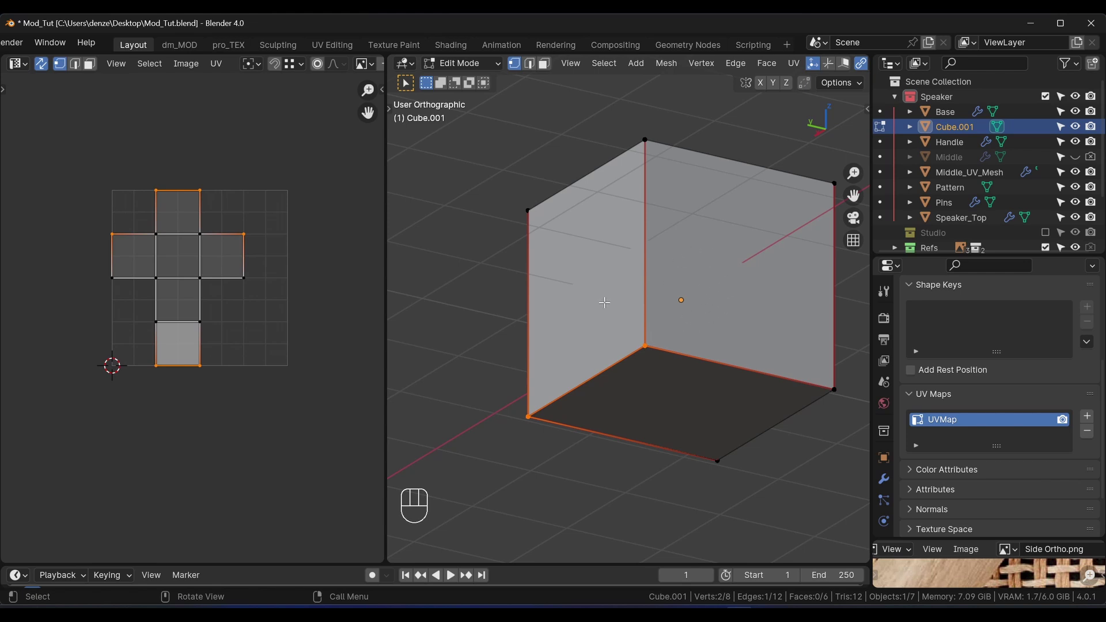
middle_drag(442, 341, 668, 387)
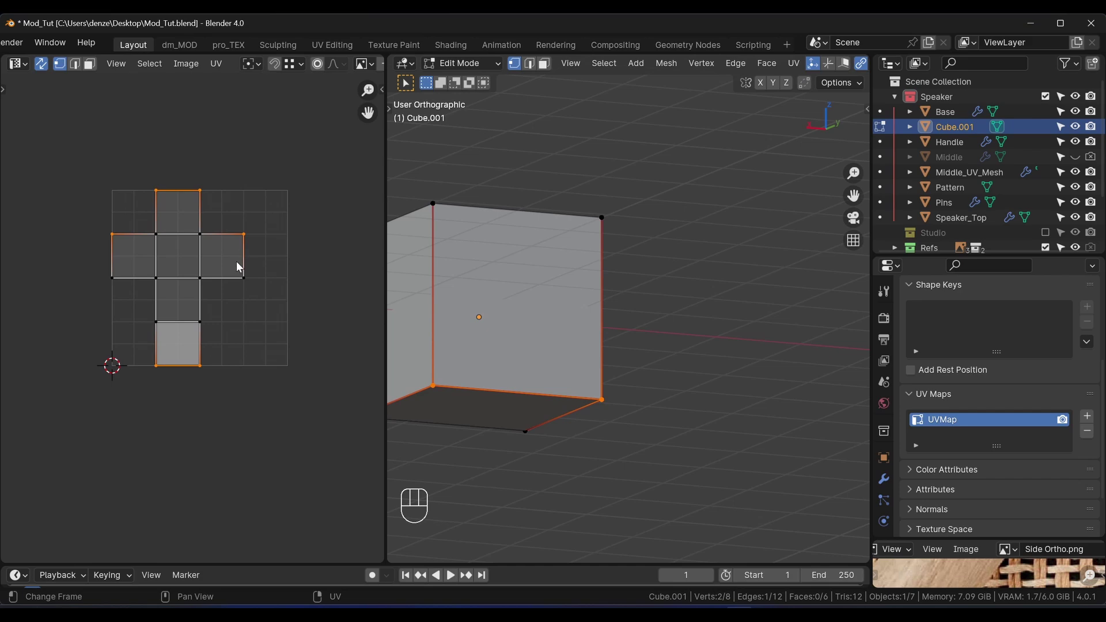
middle_drag(555, 305, 293, 375)
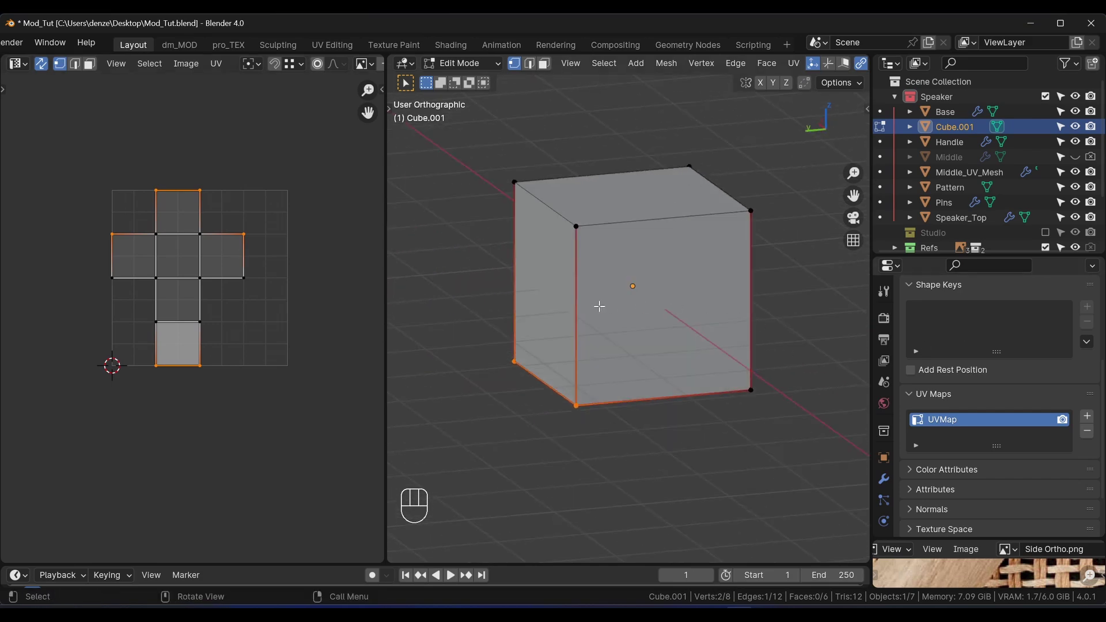
- Return to the slightly tilted top view with the cube centred and clear the vertex selection
key(KP_7)
shift+middle_drag(691, 270, 578, 283)
key(KP_7)
key(KP_8)
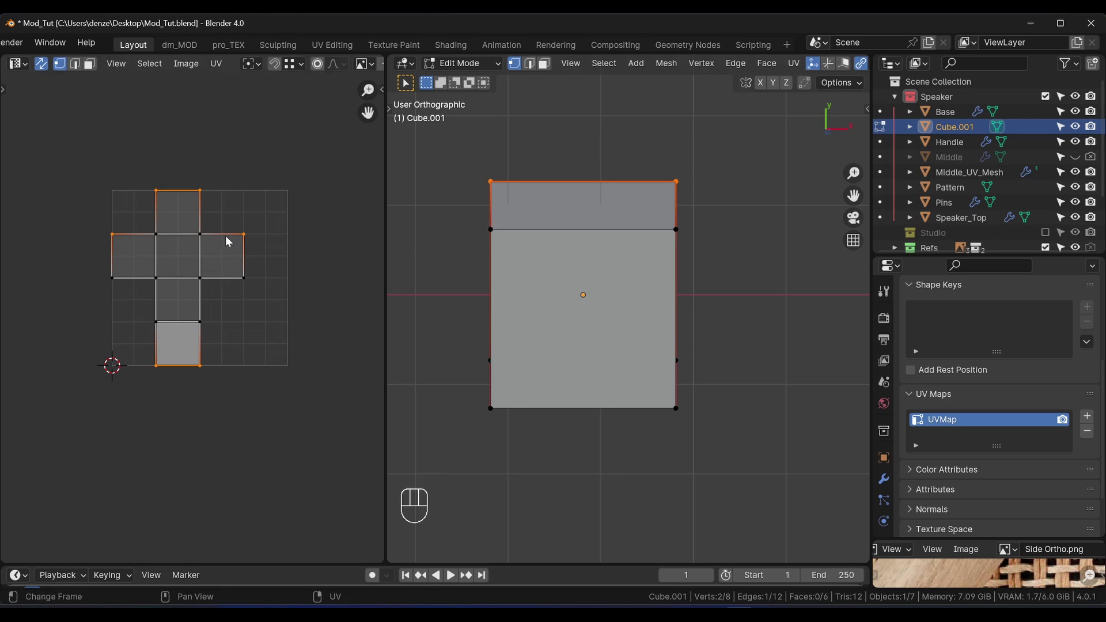
key(alt+a)
scroll(163, 194, up, 1)
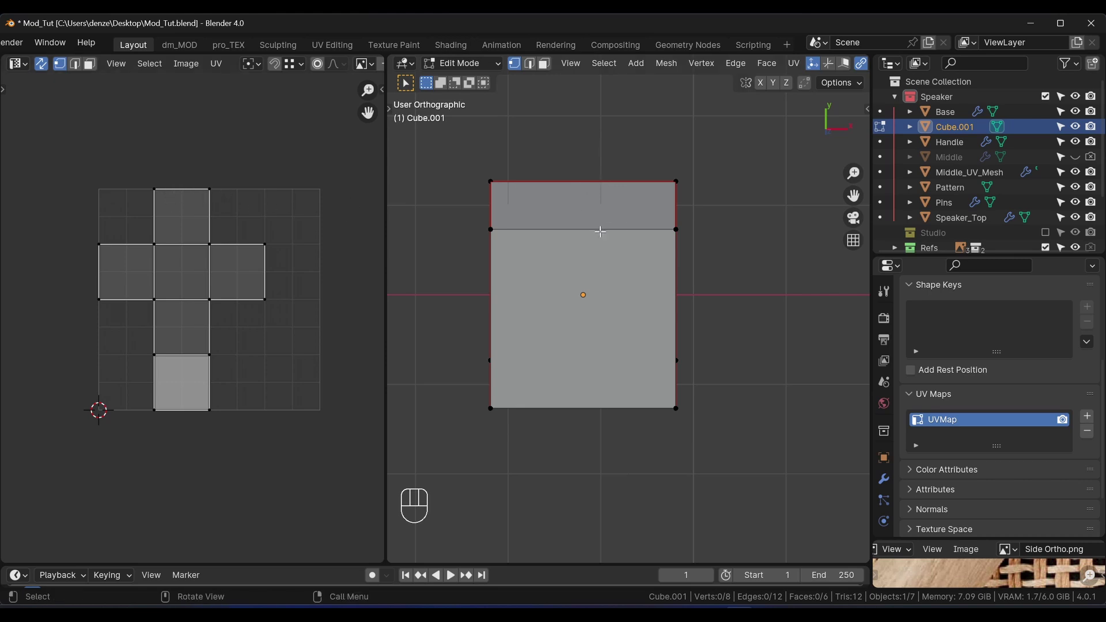
- Examine the cube from its back, sides, top, front and bottom to match each face to its square in the UV layout
middle_drag(610, 225, 444, 210)
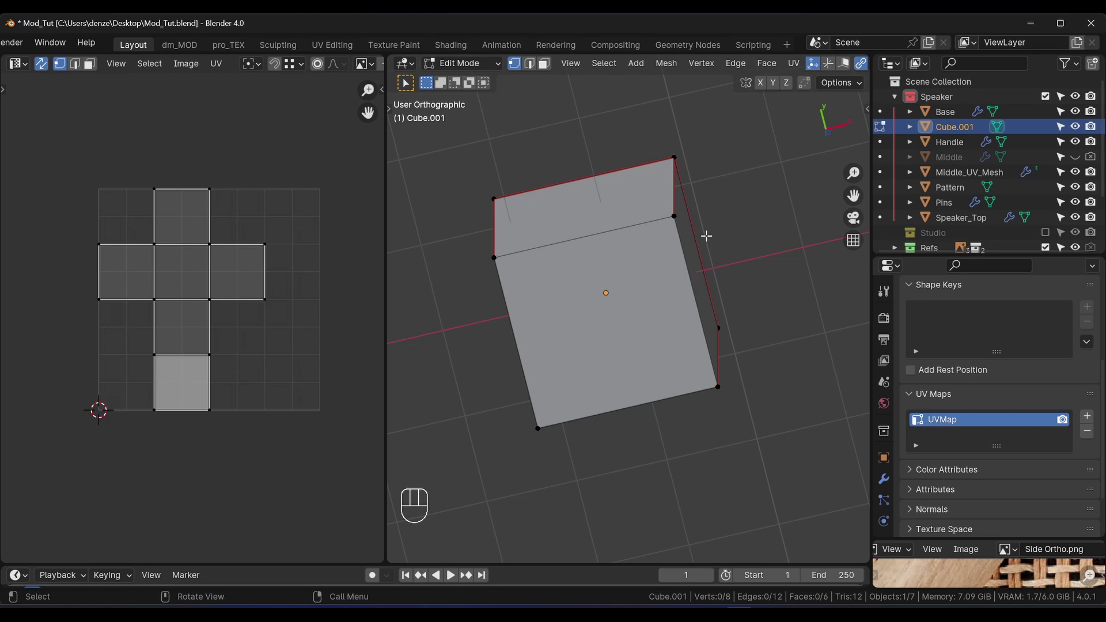
middle_drag(647, 242, 613, 216)
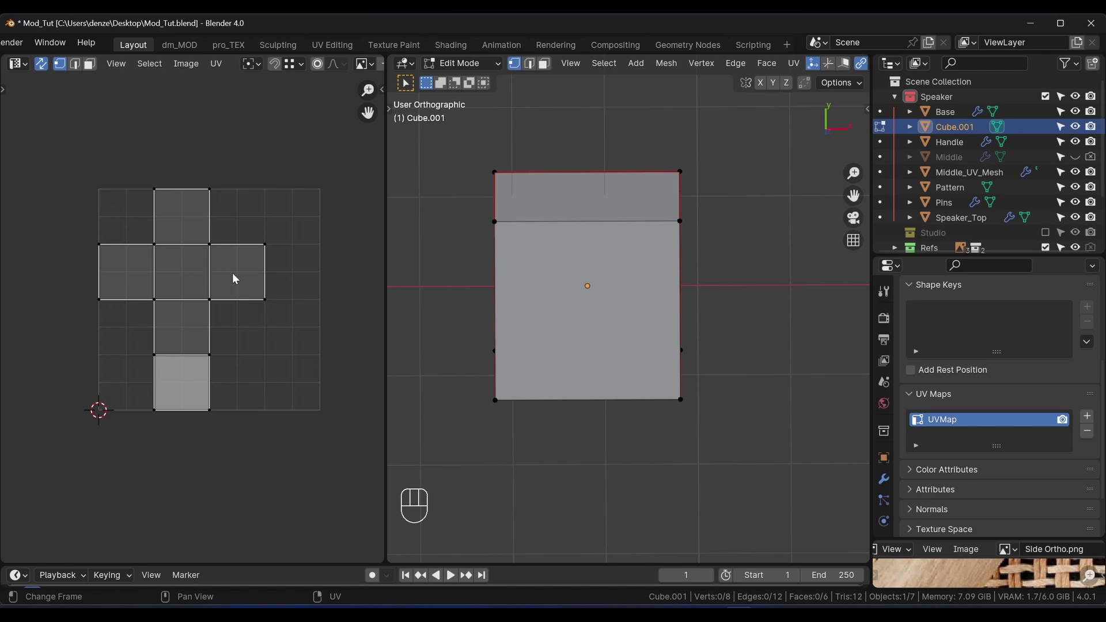
middle_drag(679, 289, 598, 303)
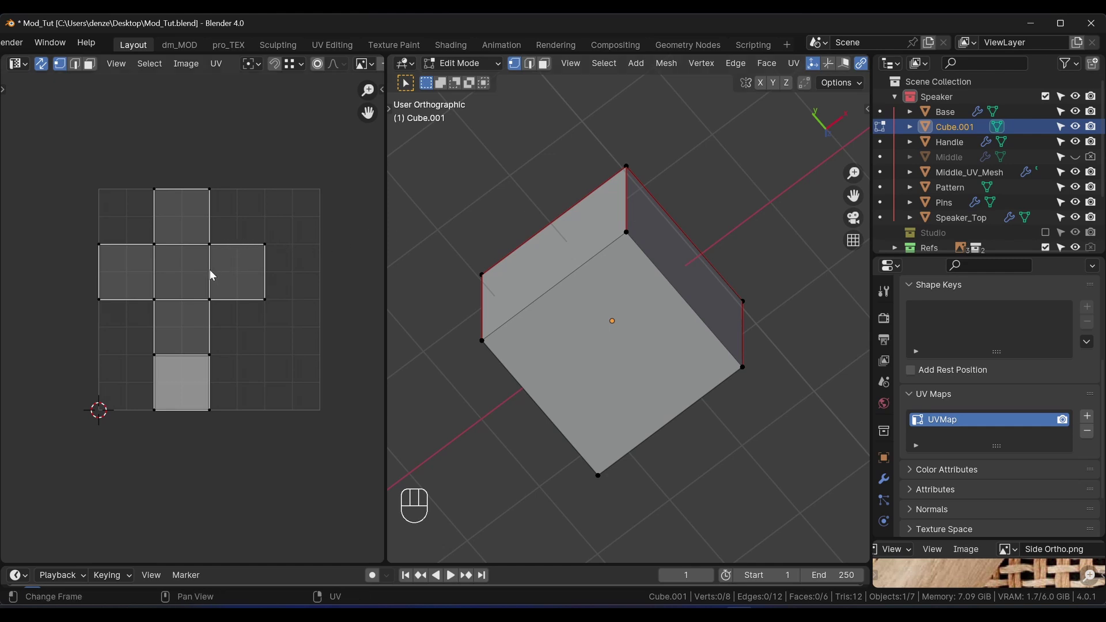
middle_drag(672, 277, 645, 266)
middle_drag(573, 274, 535, 261)
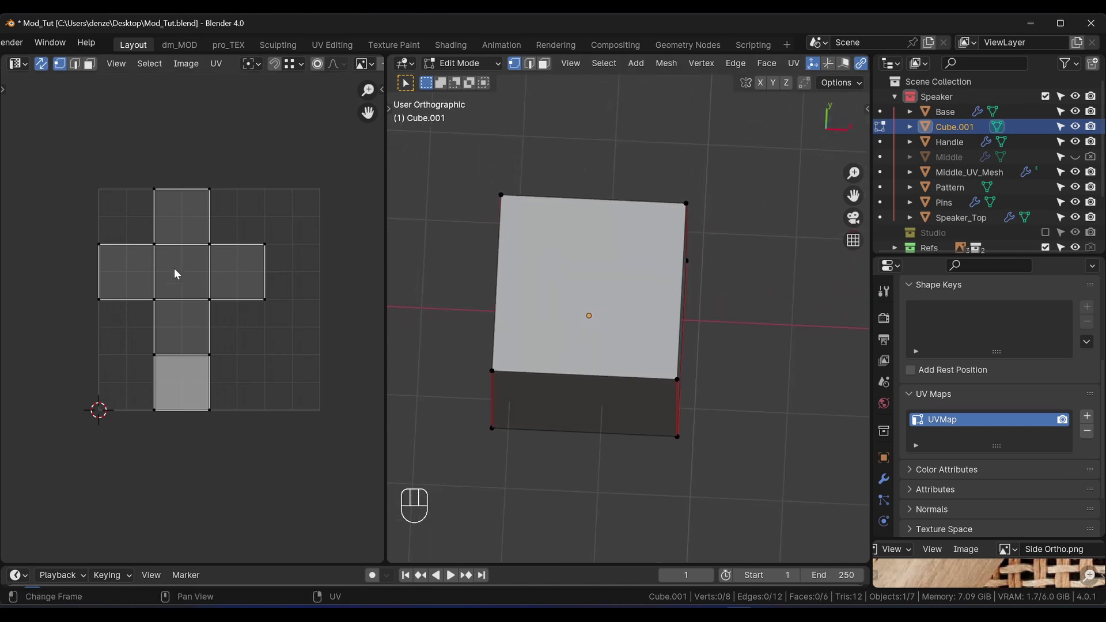
middle_drag(536, 392, 539, 364)
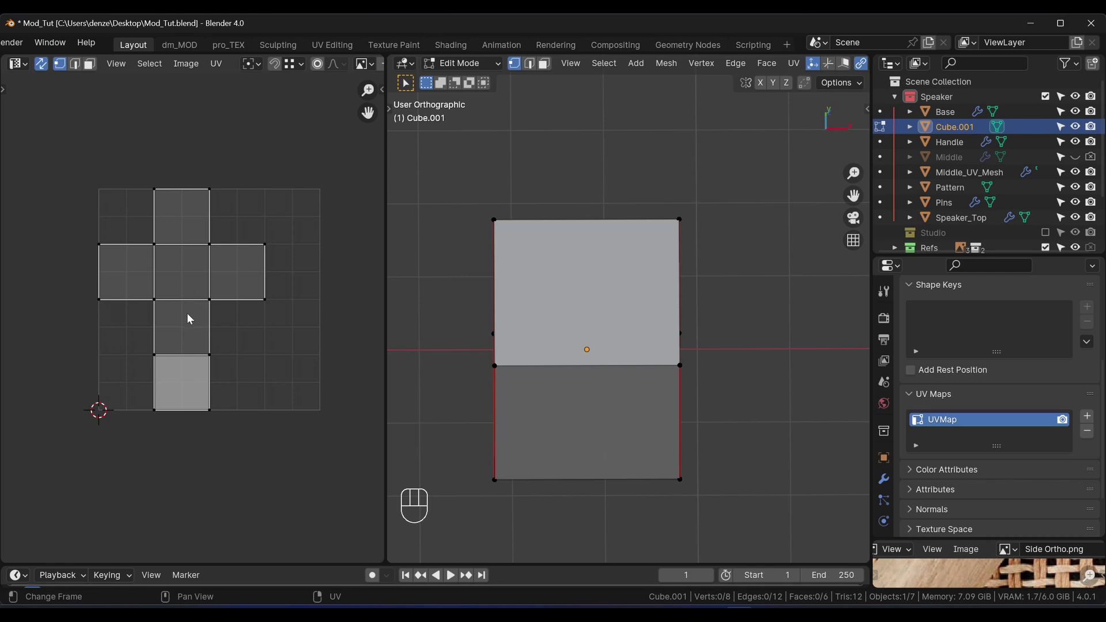
middle_drag(553, 370, 579, 394)
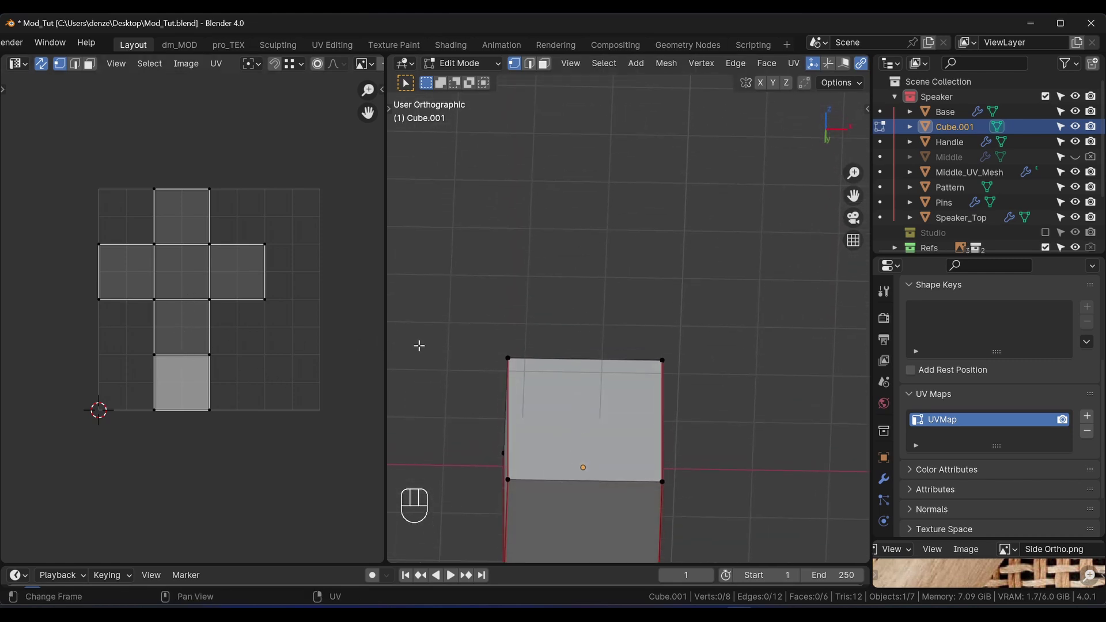
middle_drag(618, 456, 553, 357)
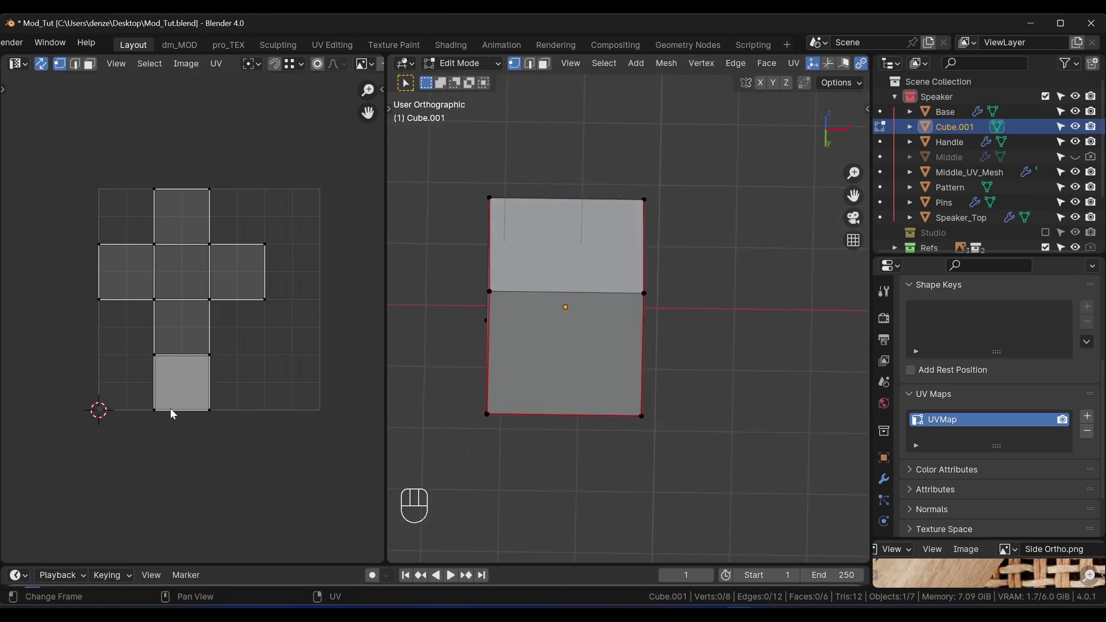
middle_drag(565, 328, 542, 222)
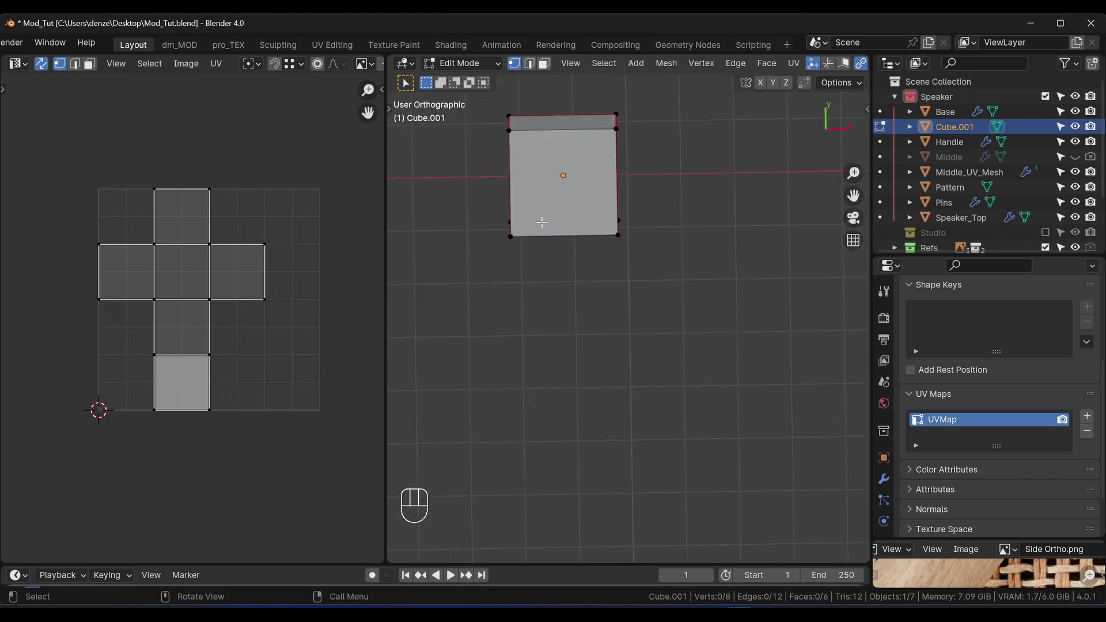
- Return to the slightly tilted top view and examine how the back and side faces connect around the top face
key(KP_7)
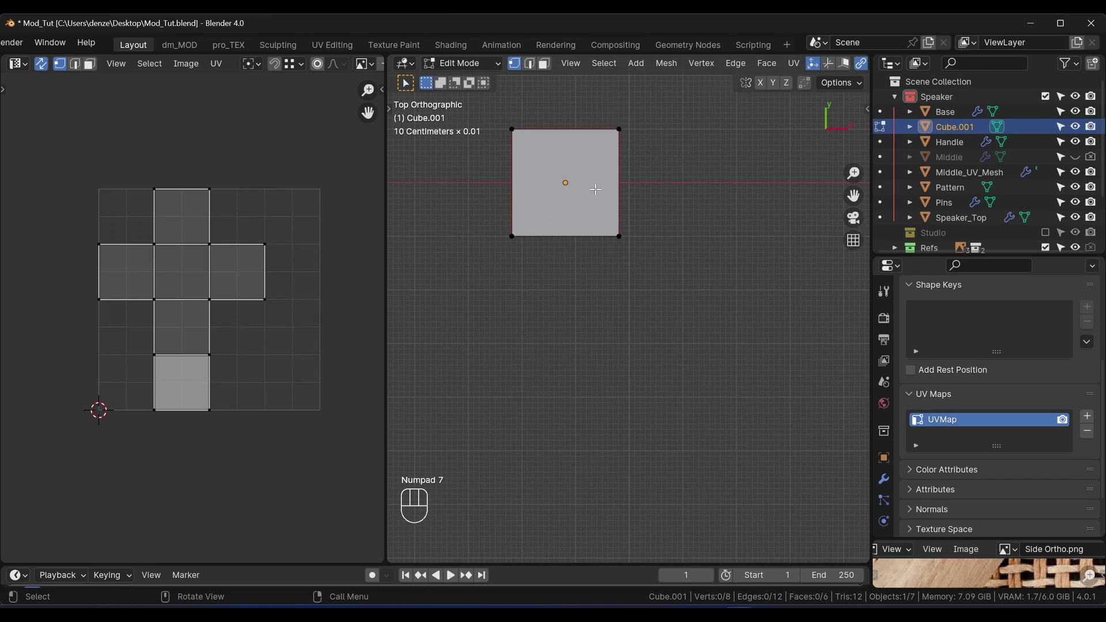
key(KP_8)
shift+middle_drag(607, 159, 617, 229)
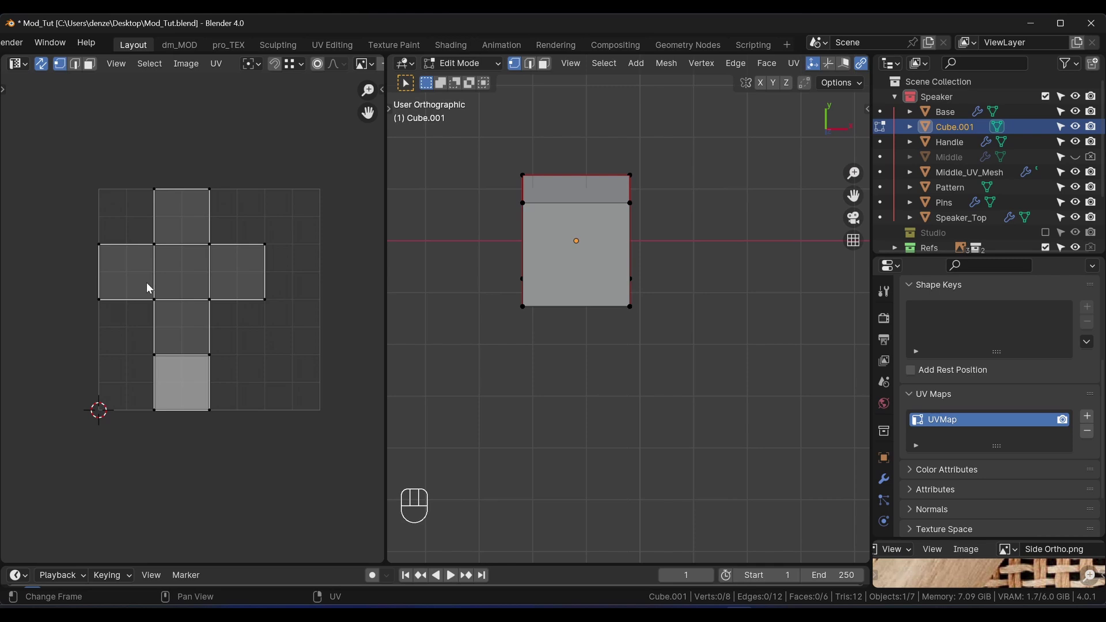
scroll(580, 205, up, 2)
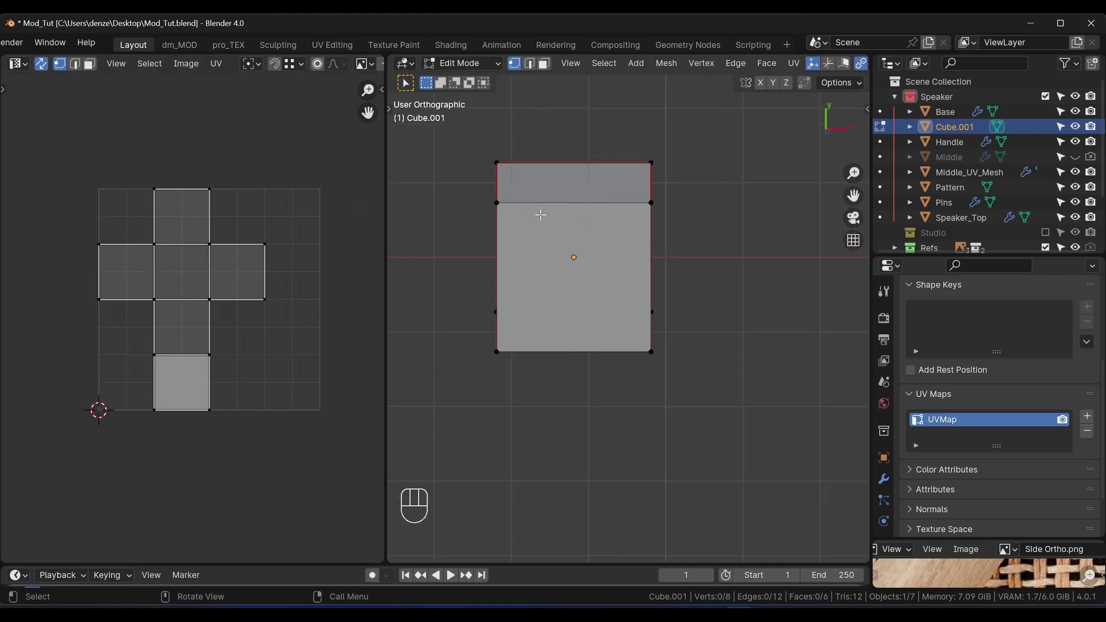
mouse_move(564, 245)
middle_down()
mouse_move(592, 247)
mouse_move(558, 247)
middle_up()
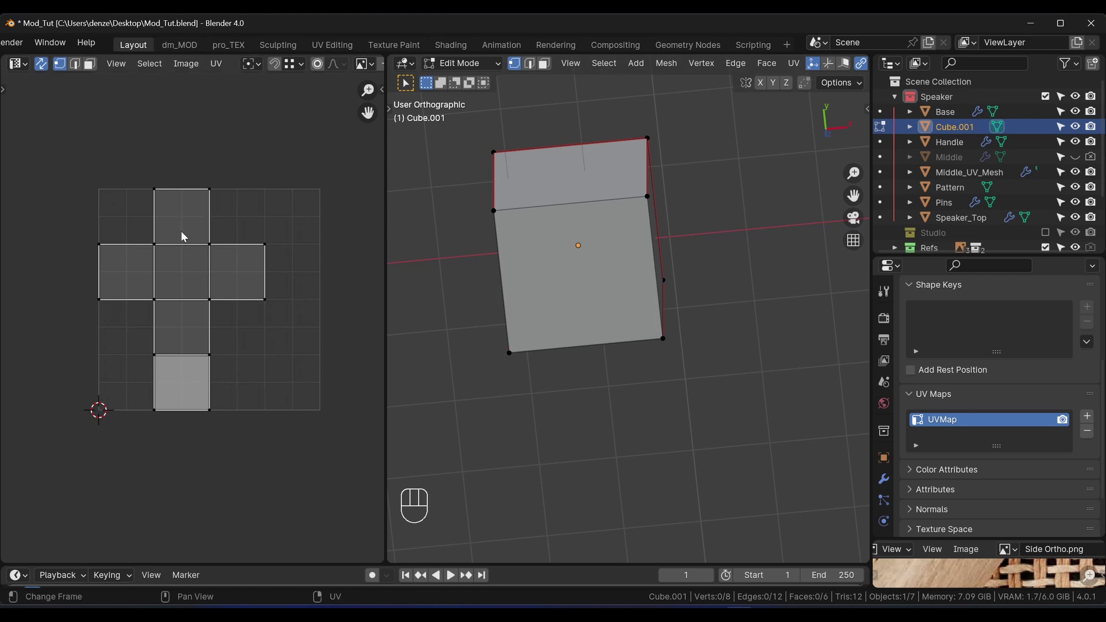
middle_drag(491, 273, 669, 183)
middle_drag(605, 233, 526, 179)
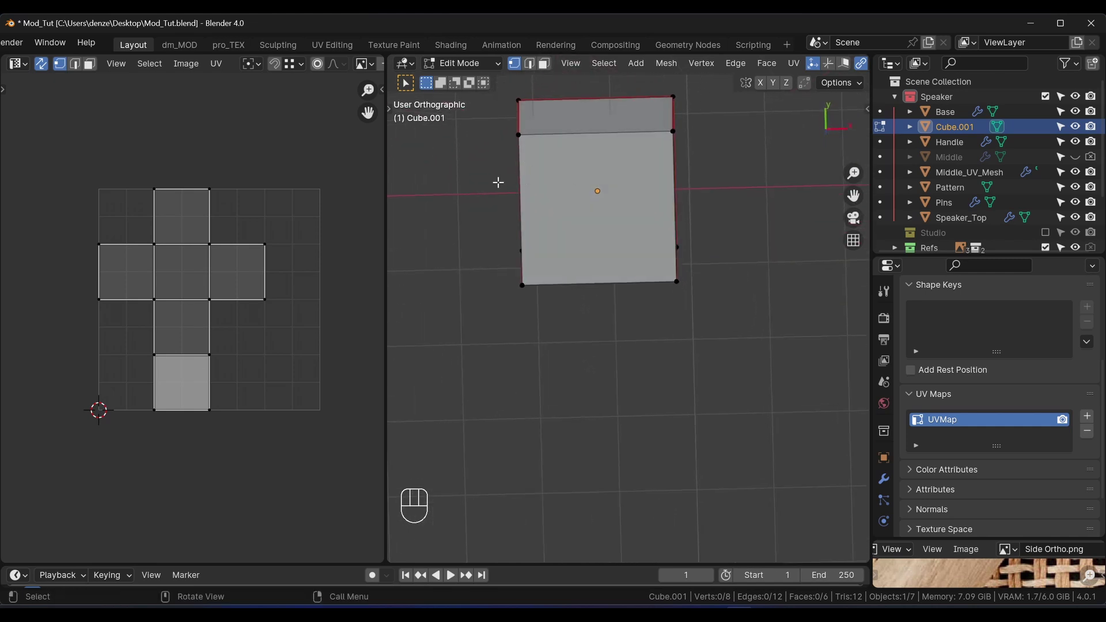
shift+middle_drag(621, 197, 614, 249)
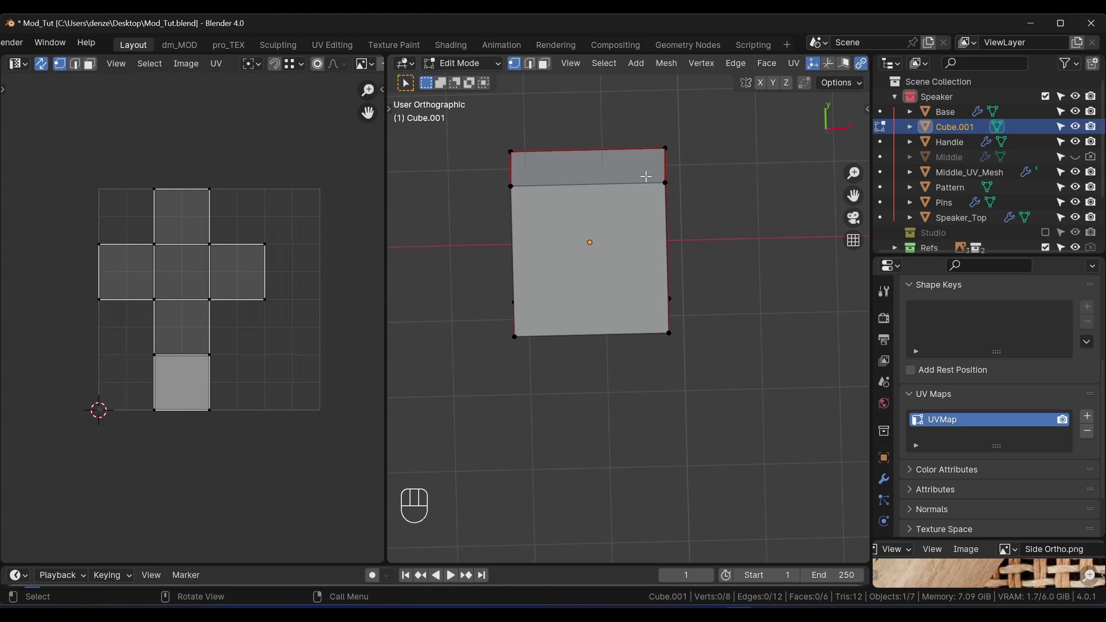
- Switch to edge selection, clear the seams from the back face's two vertical edges and deselect everything
key(2)
middle_drag(662, 167, 633, 166)
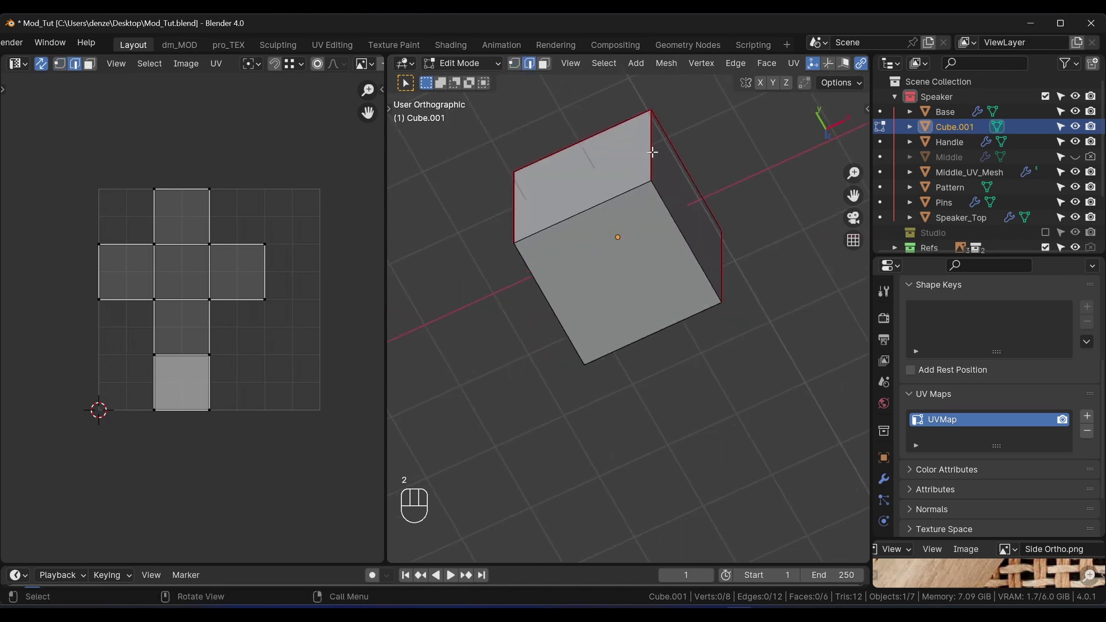
click(652, 155)
shift+click(516, 214)
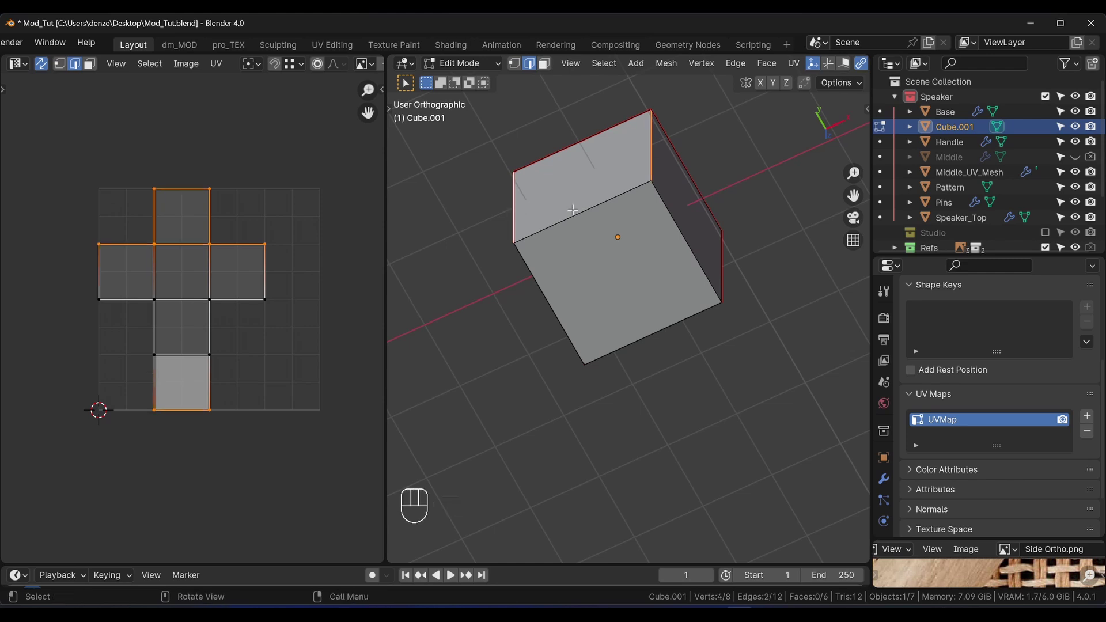
key(ctrl+e)
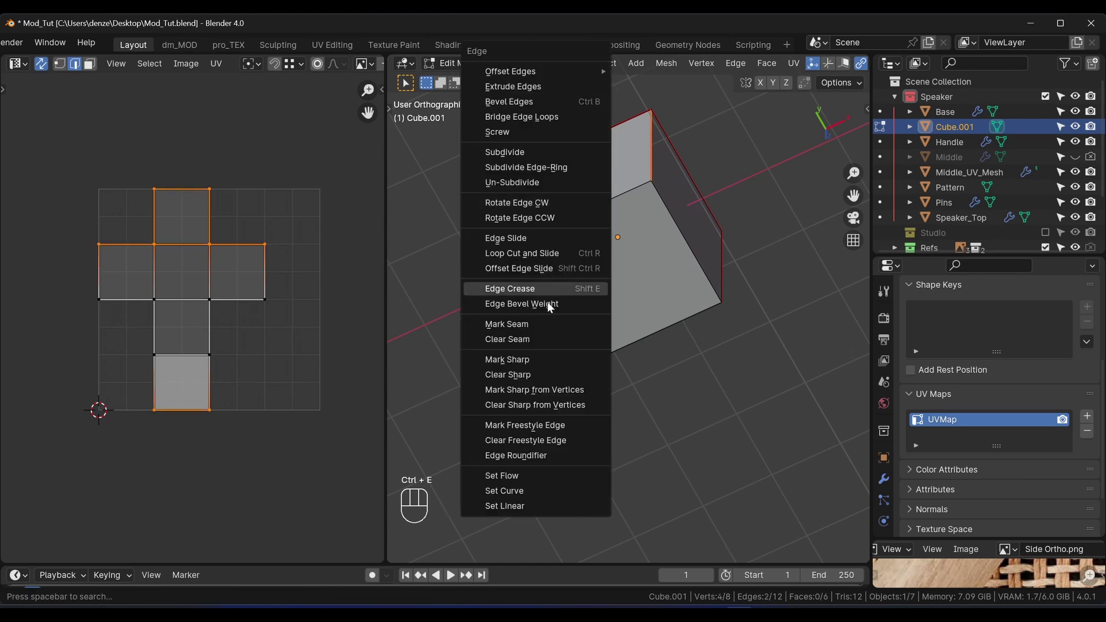
click(539, 339)
middle_drag(620, 218, 625, 215)
key(alt+a)
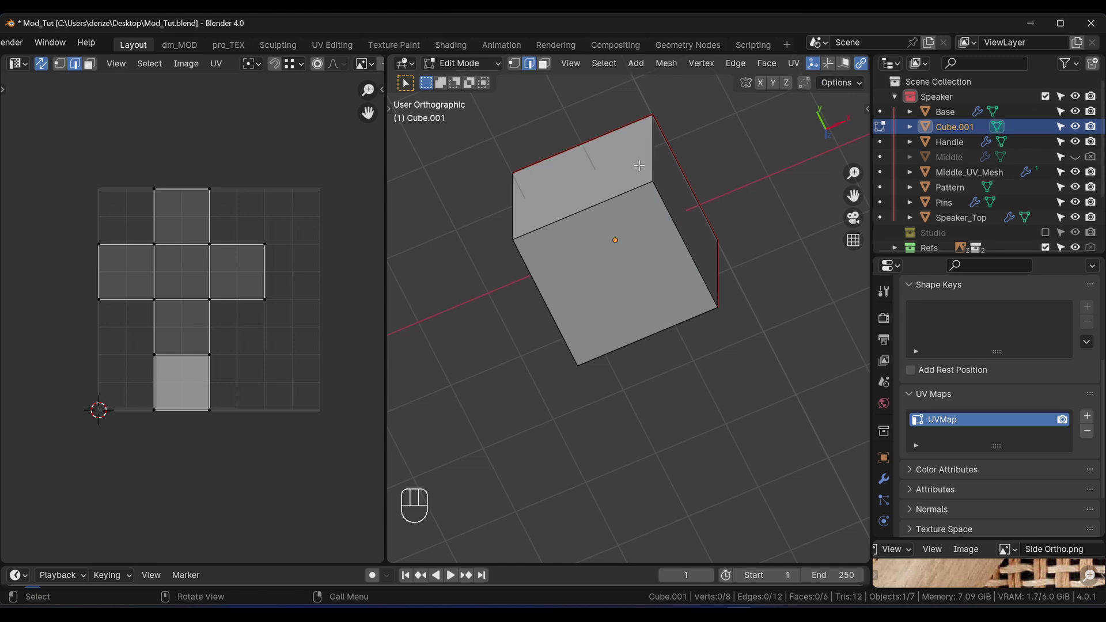
- Mark seams on the top face's two opposite side edges and clear the selection
click(677, 224)
middle_drag(617, 250, 535, 253)
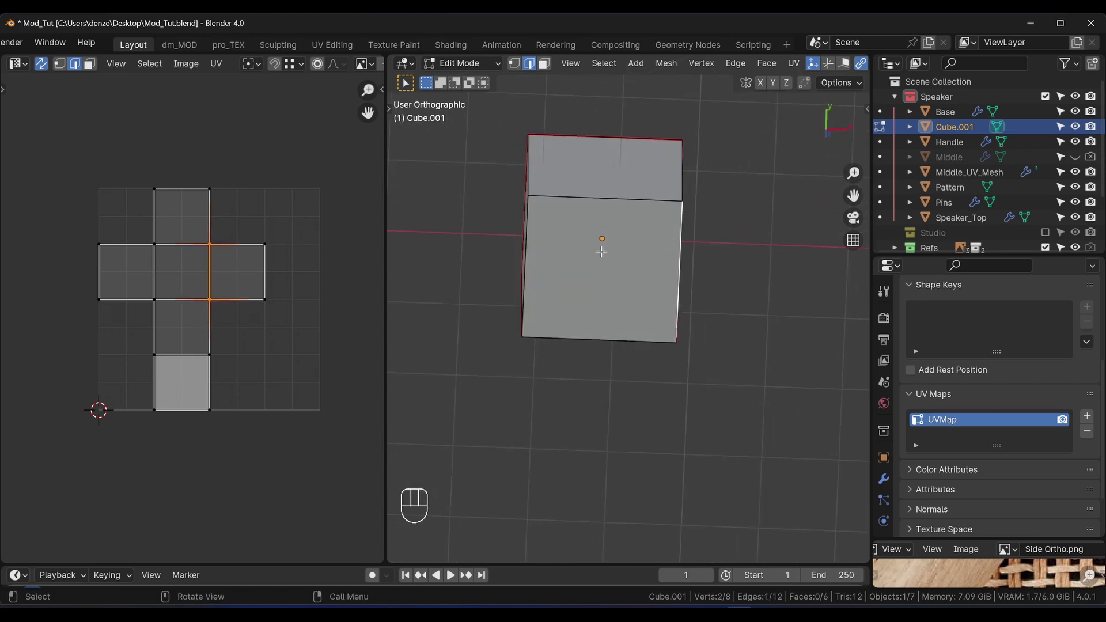
shift+click(527, 255)
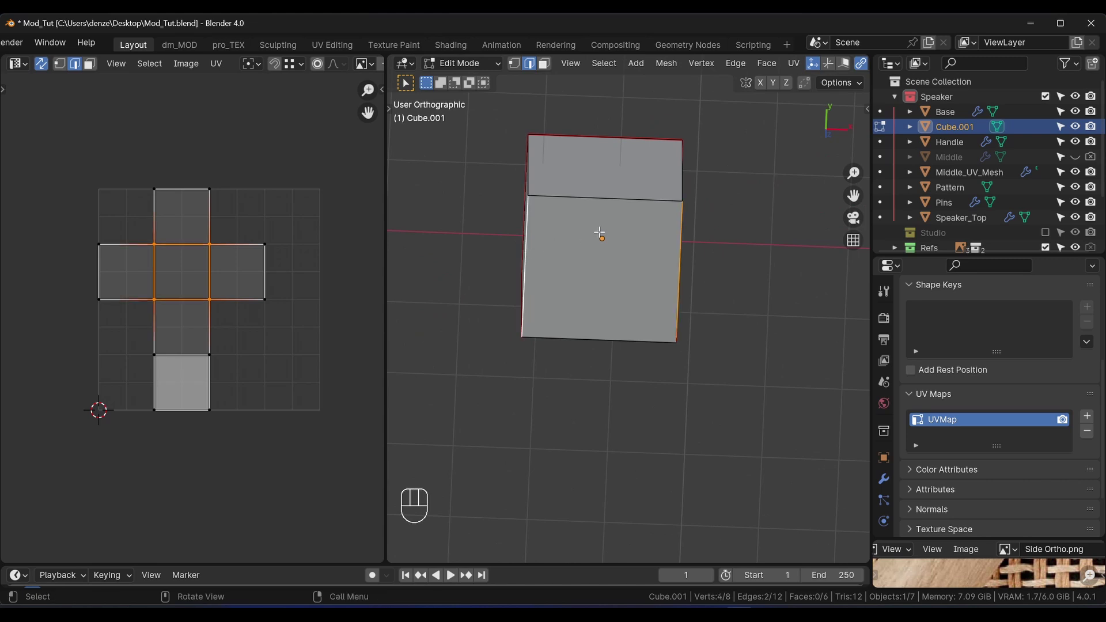
key(ctrl+e)
click(544, 321)
key(alt+a)
- Check the changed seams around the cube, select the whole cube and unwrap it
middle_drag(602, 230, 528, 187)
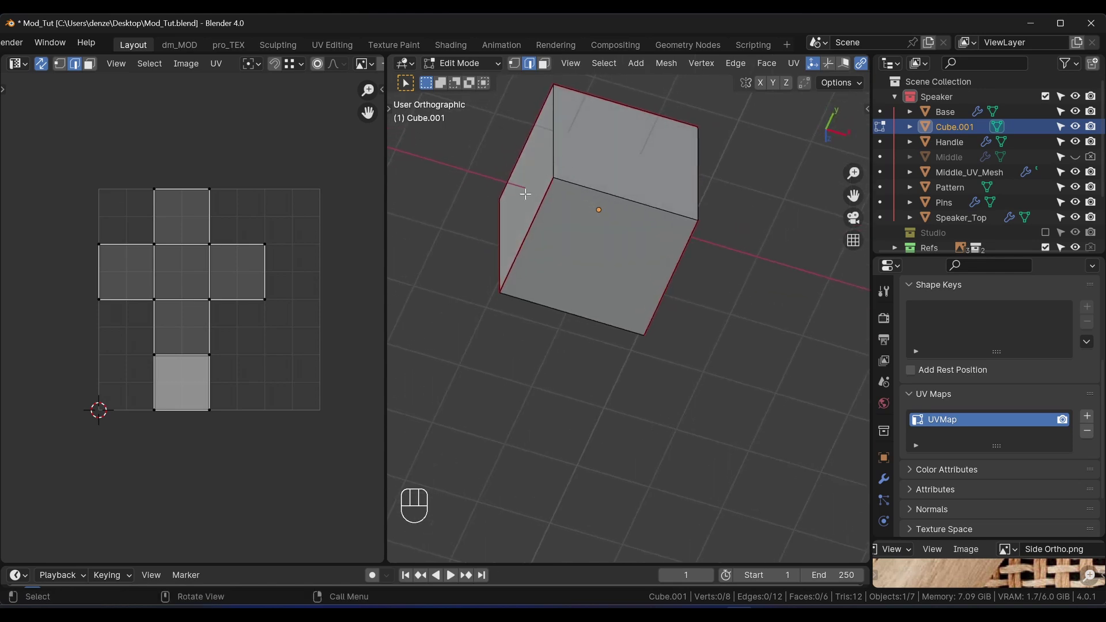
middle_drag(632, 159, 624, 210)
middle_drag(639, 299, 639, 271)
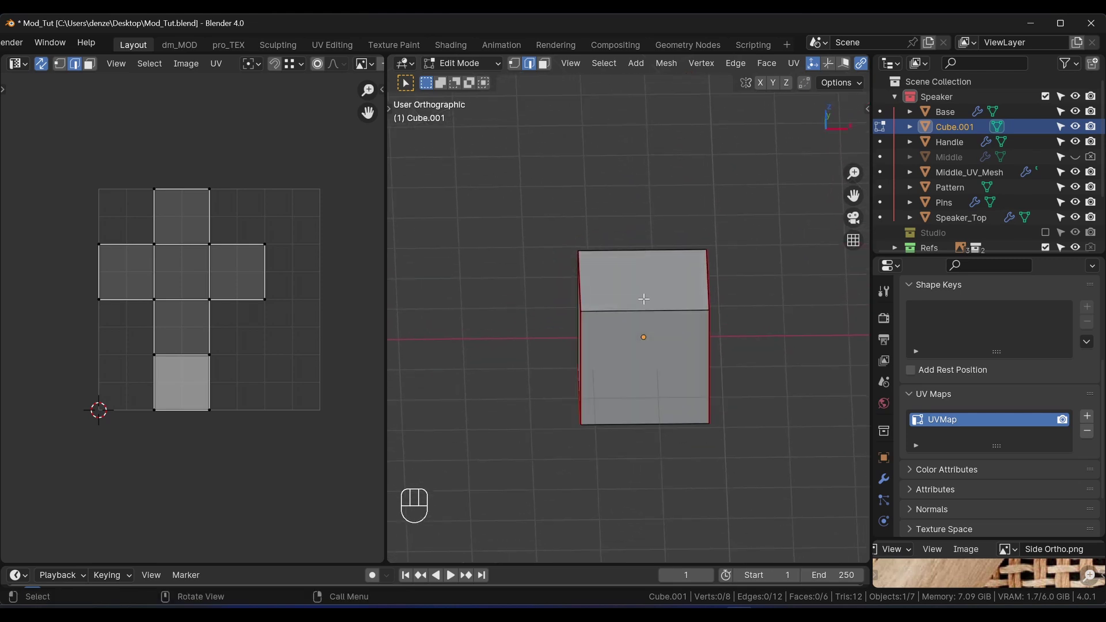
middle_drag(659, 385, 642, 430)
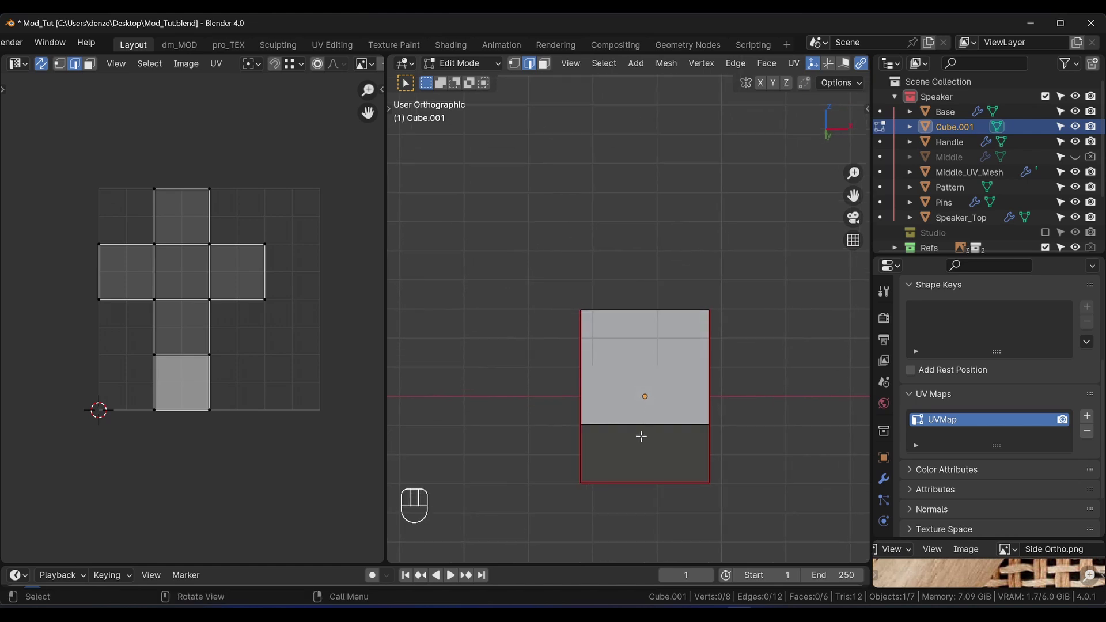
key(a)
middle_drag(651, 337, 666, 363)
key(KP_7)
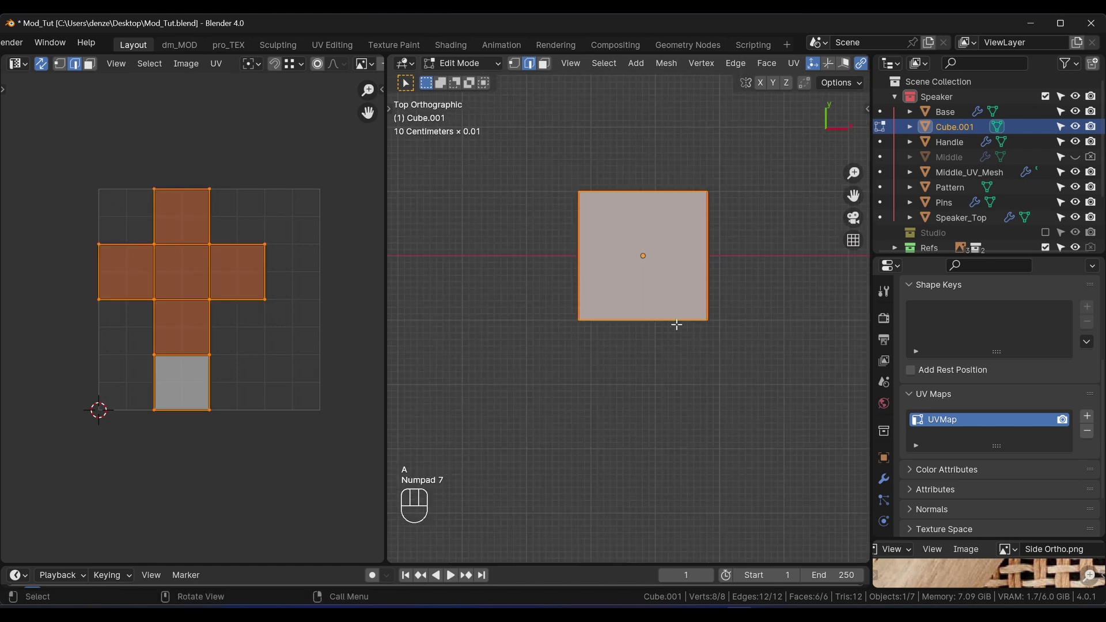
key(u)
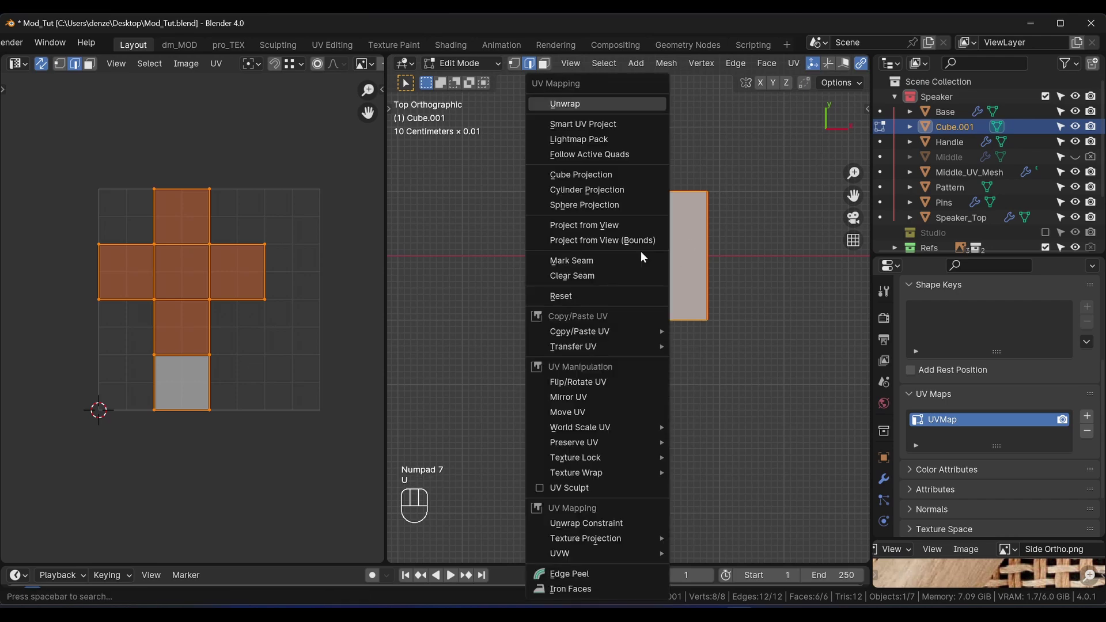
click(612, 106)
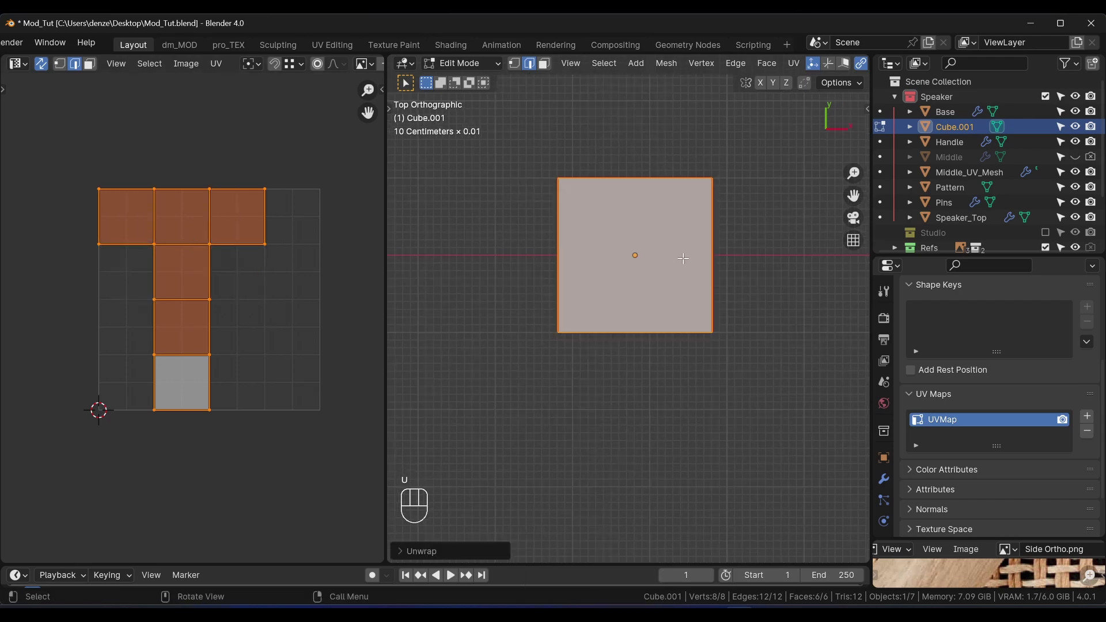
- Clear the selection and show the newly unwrapped cube straight from the top
key(alt+a)
middle_drag(683, 259, 620, 204)
key(KP_7)
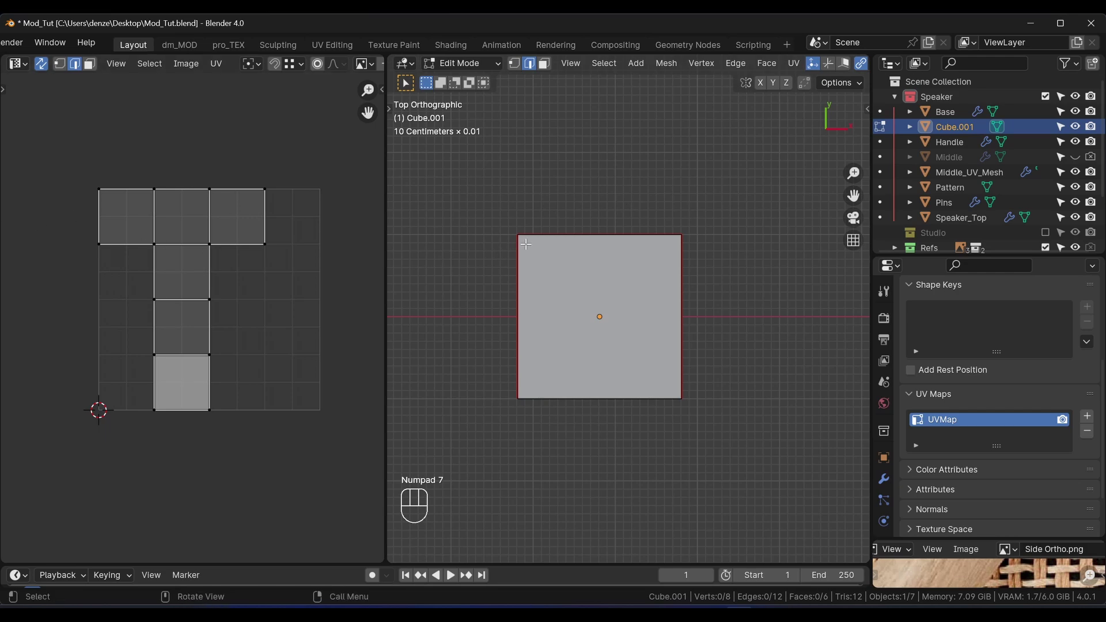
- Examine the cube's marked seams from several sides and compare them with the unwrapped UV layout
key(KP_8)
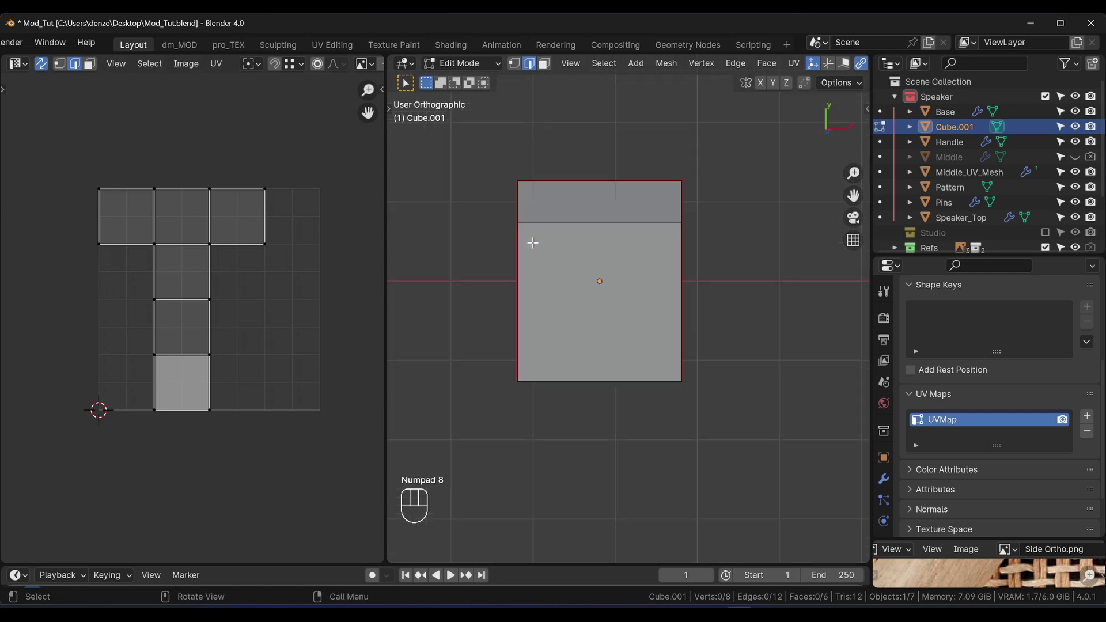
middle_drag(614, 210, 654, 196)
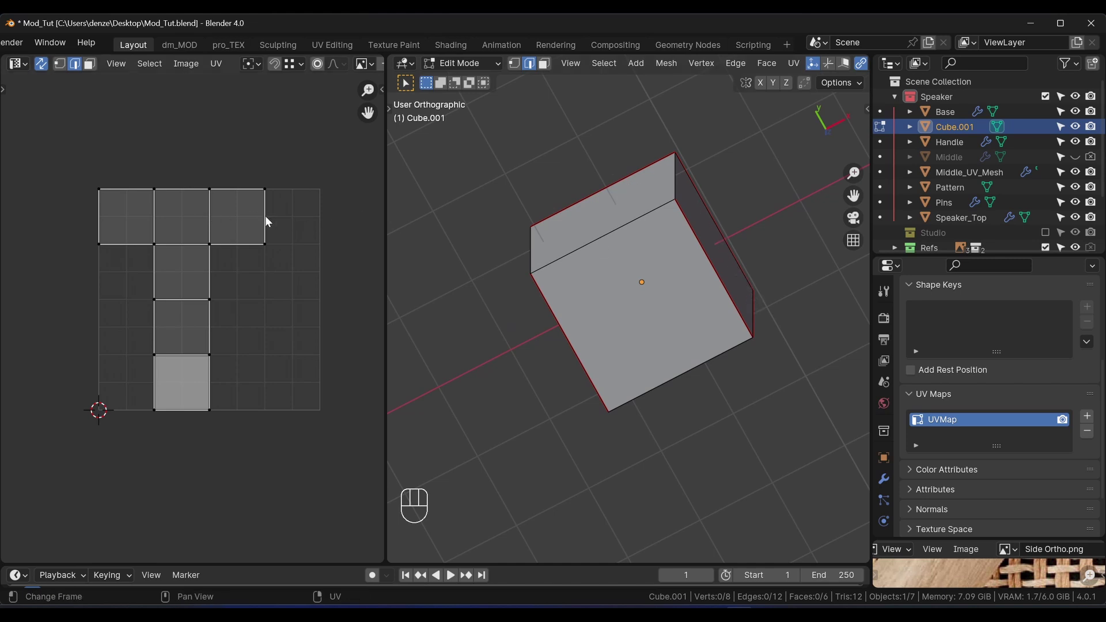
middle_drag(628, 242, 650, 227)
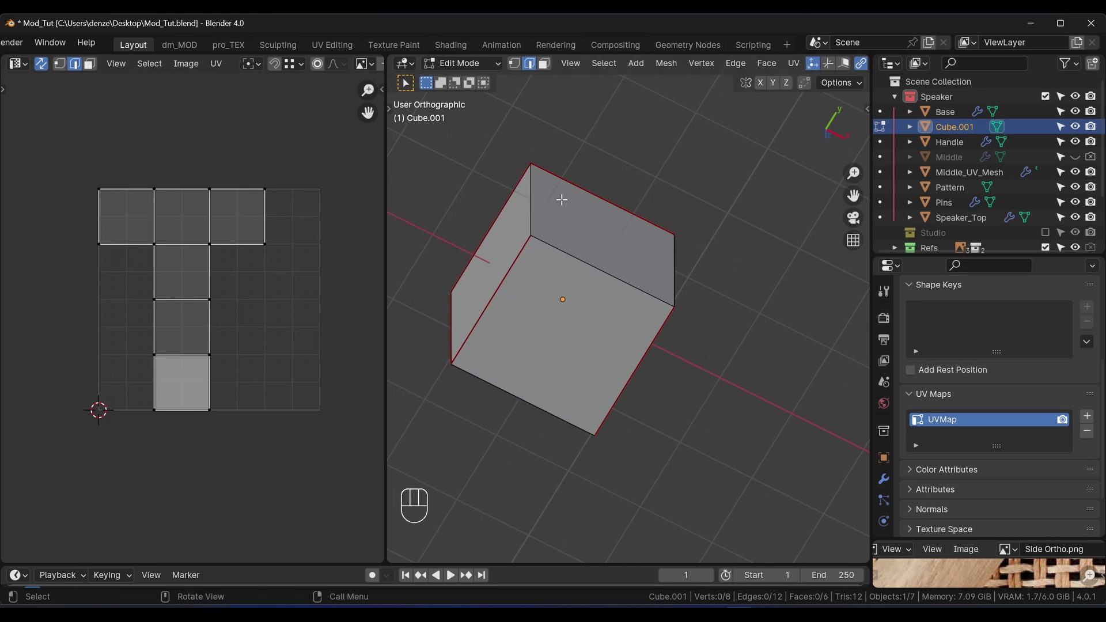
middle_drag(483, 286, 539, 201)
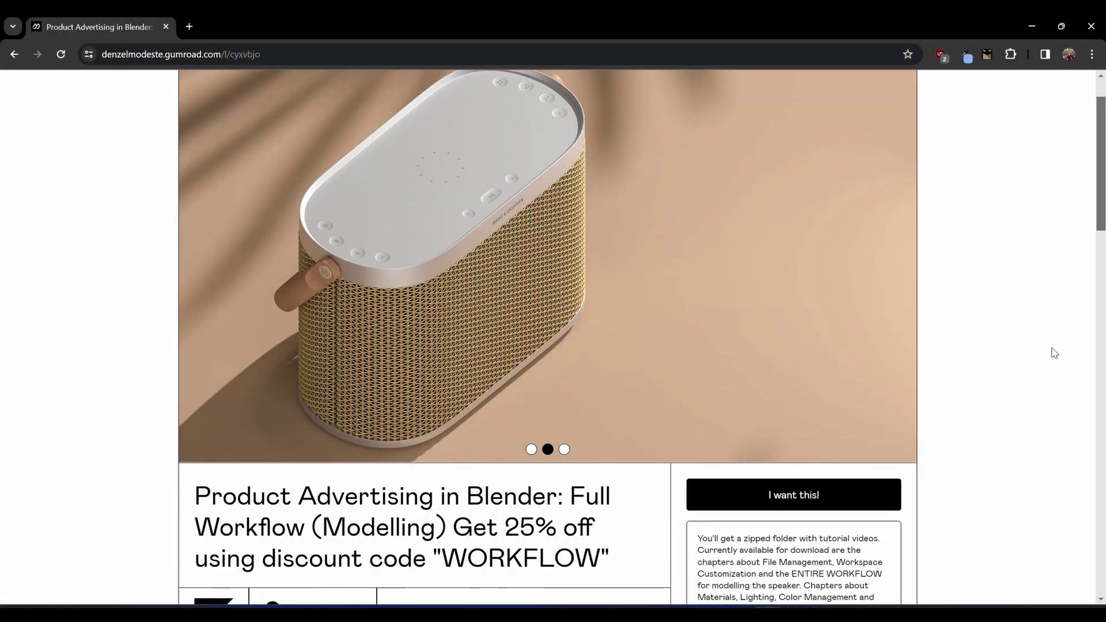
- Switch to Chrome and review the Gumroad page of the Product Advertising in Blender course, including its description, learning topics and ratings
scroll(1021, 284, down, 3)
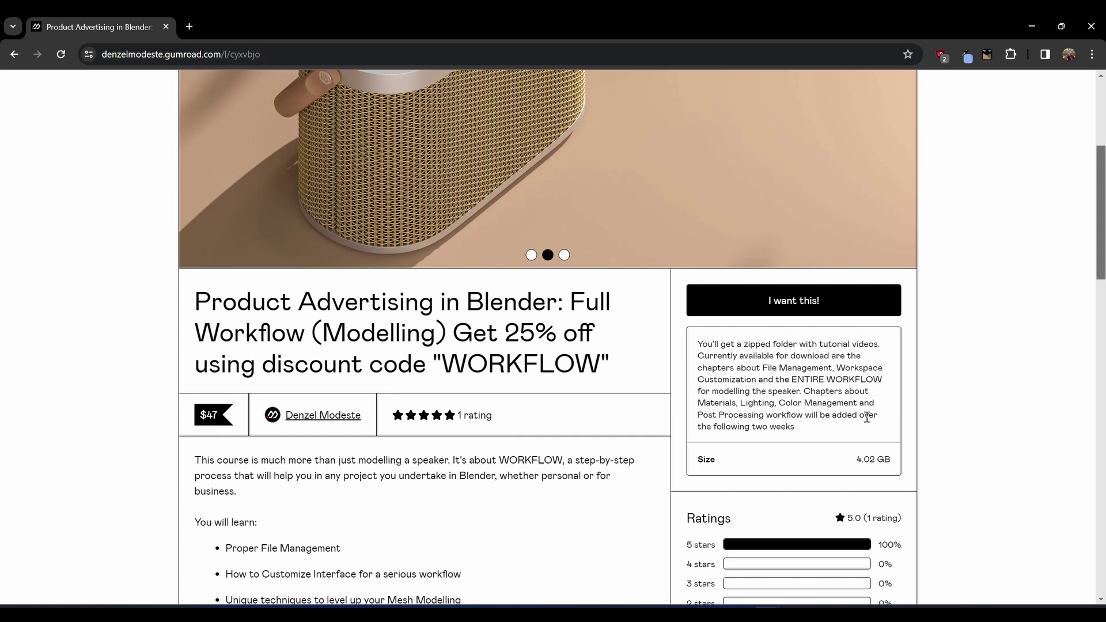
scroll(890, 417, down, 2)
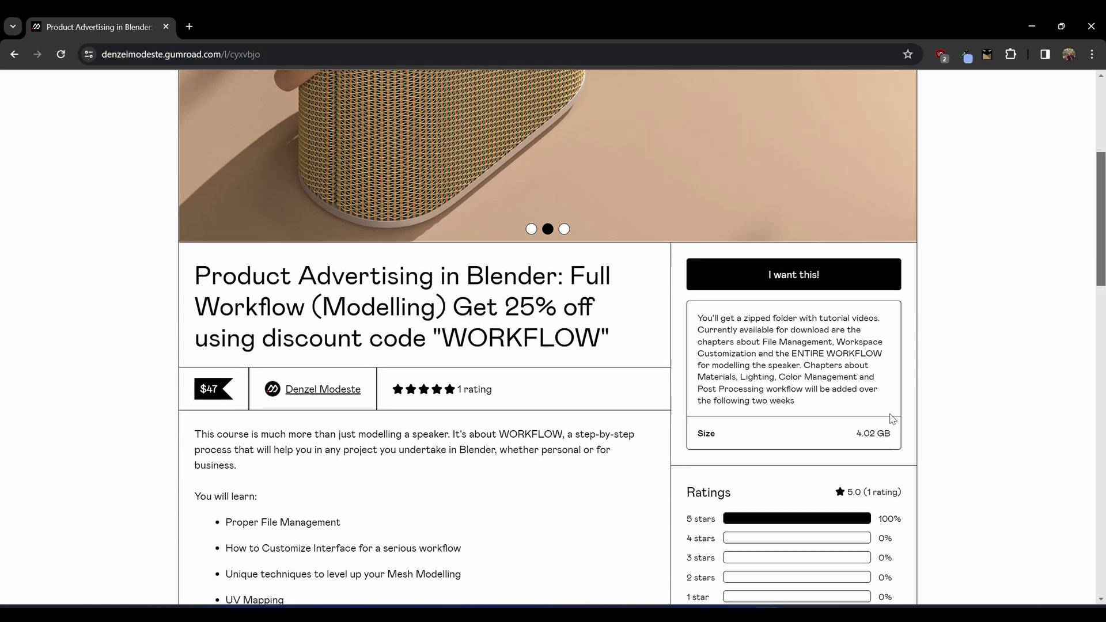
scroll(890, 418, down, 1)
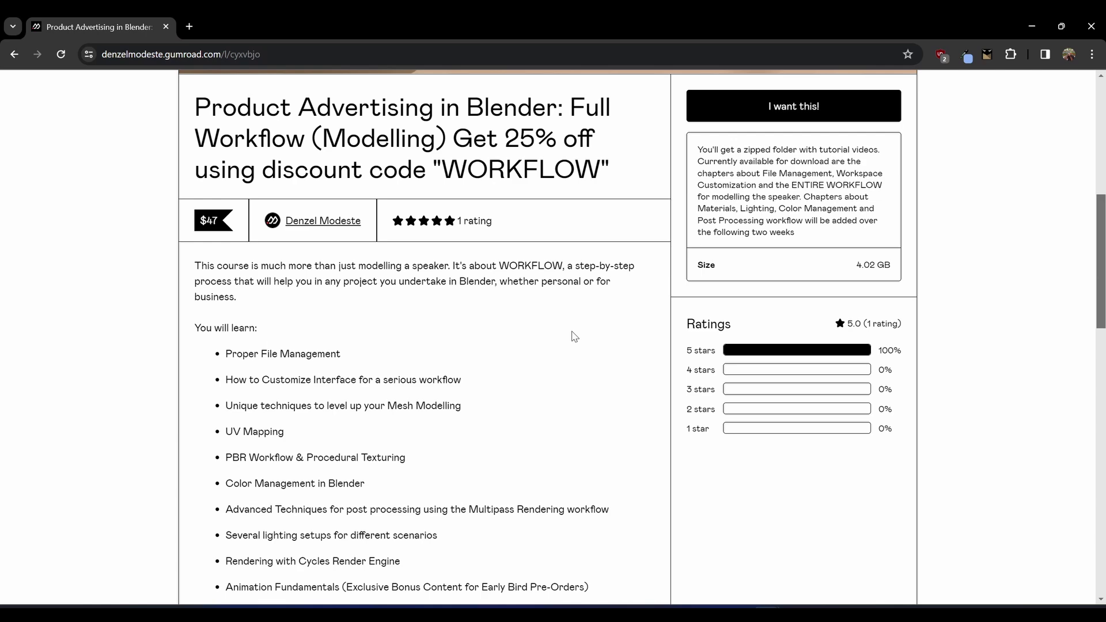
scroll(580, 369, up, 4)
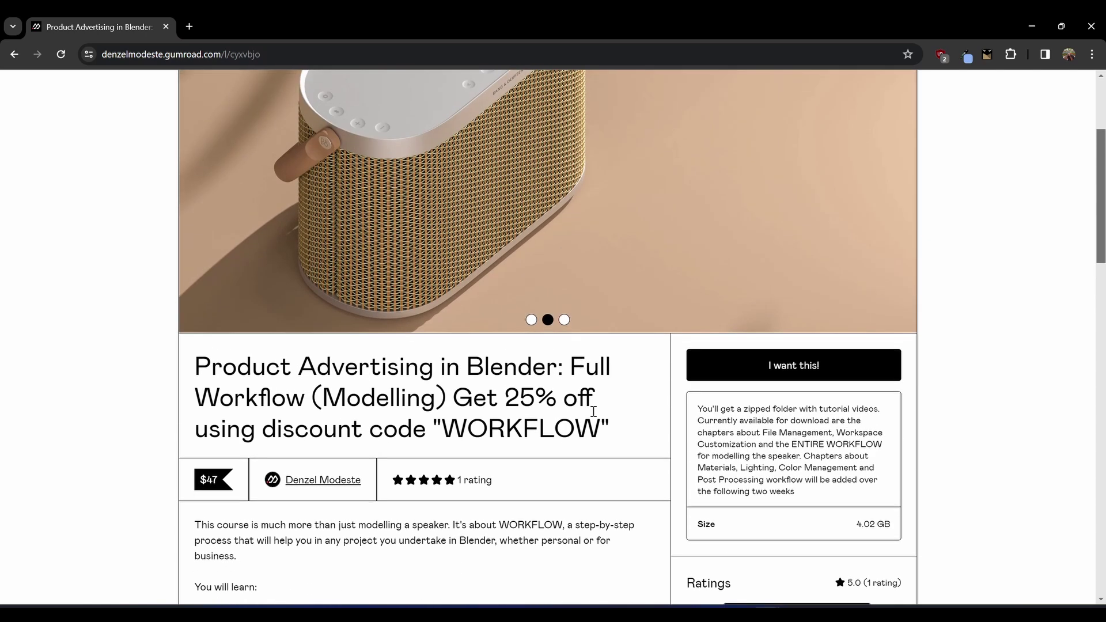
scroll(599, 436, down, 3)
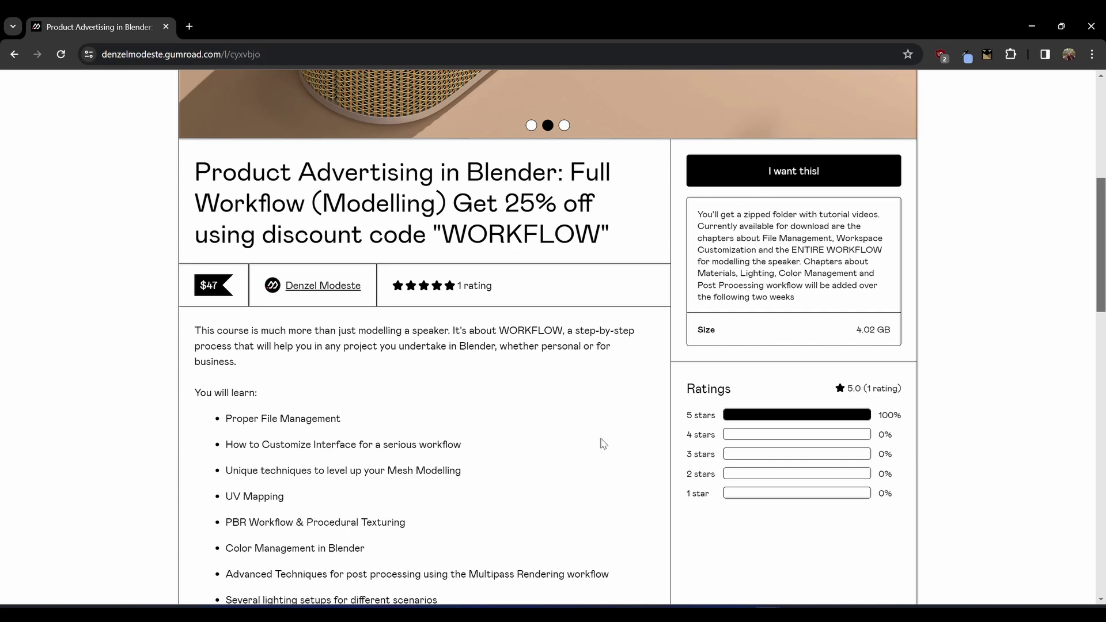
scroll(603, 443, down, 3)
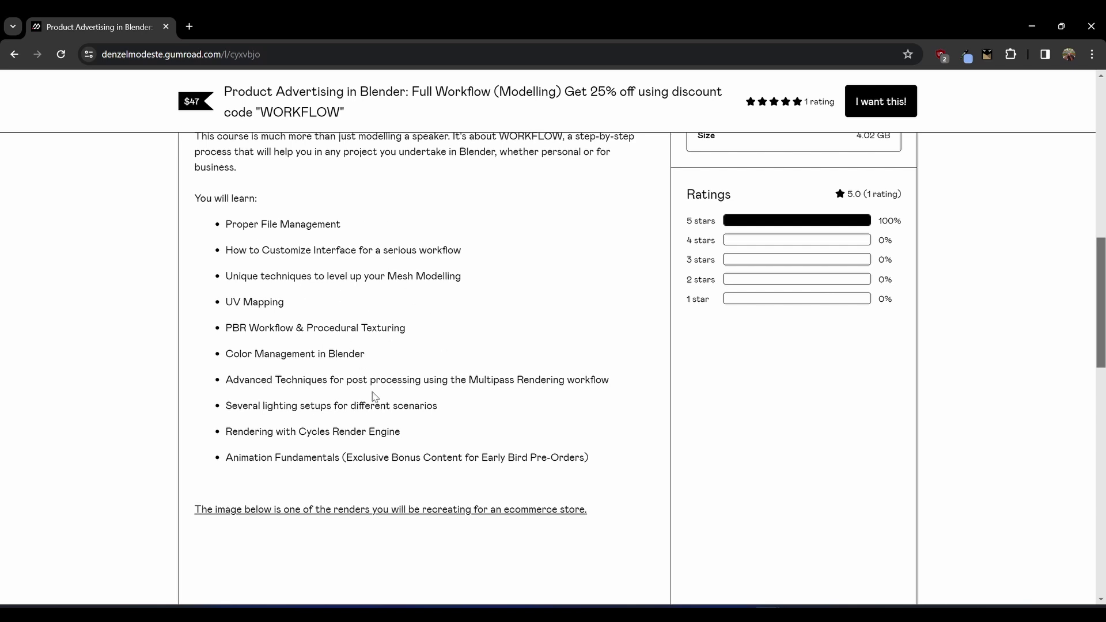
scroll(454, 385, up, 6)
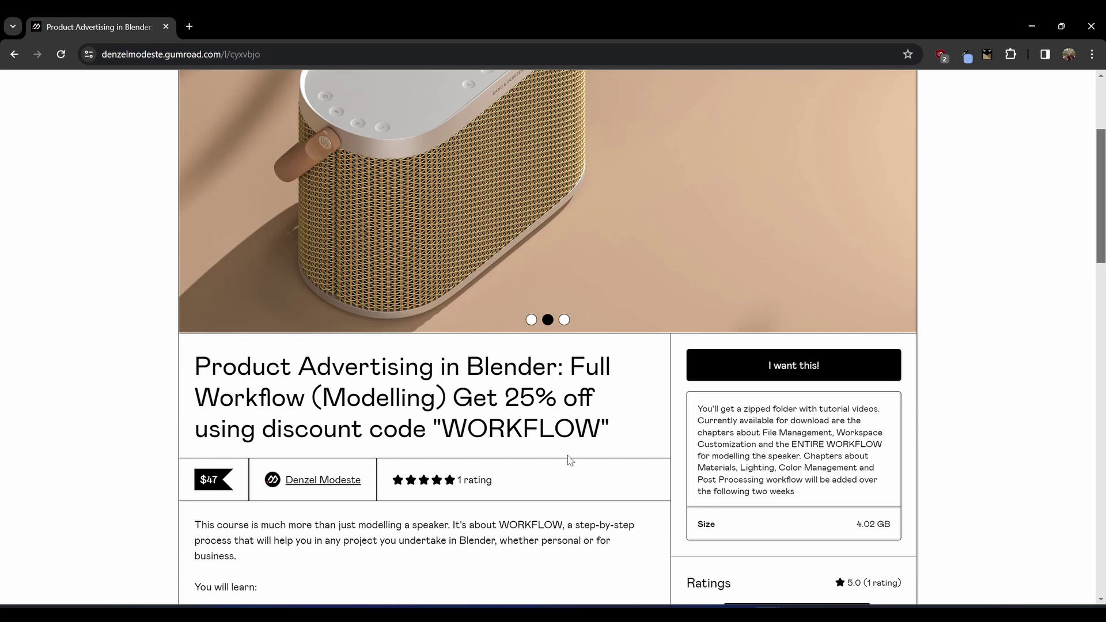
scroll(581, 469, up, 2)
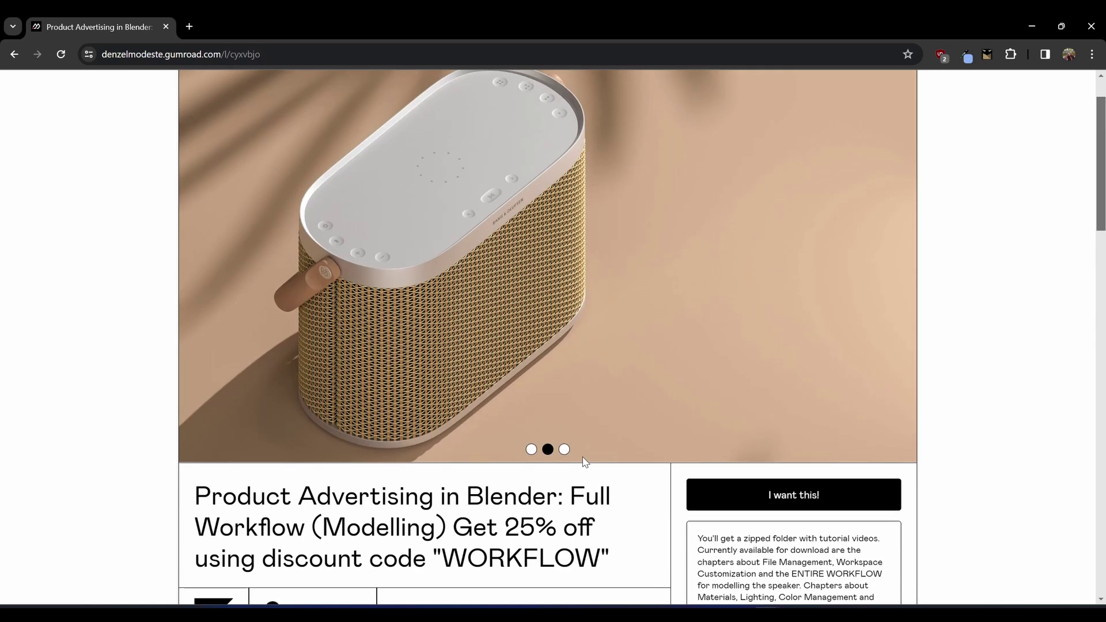